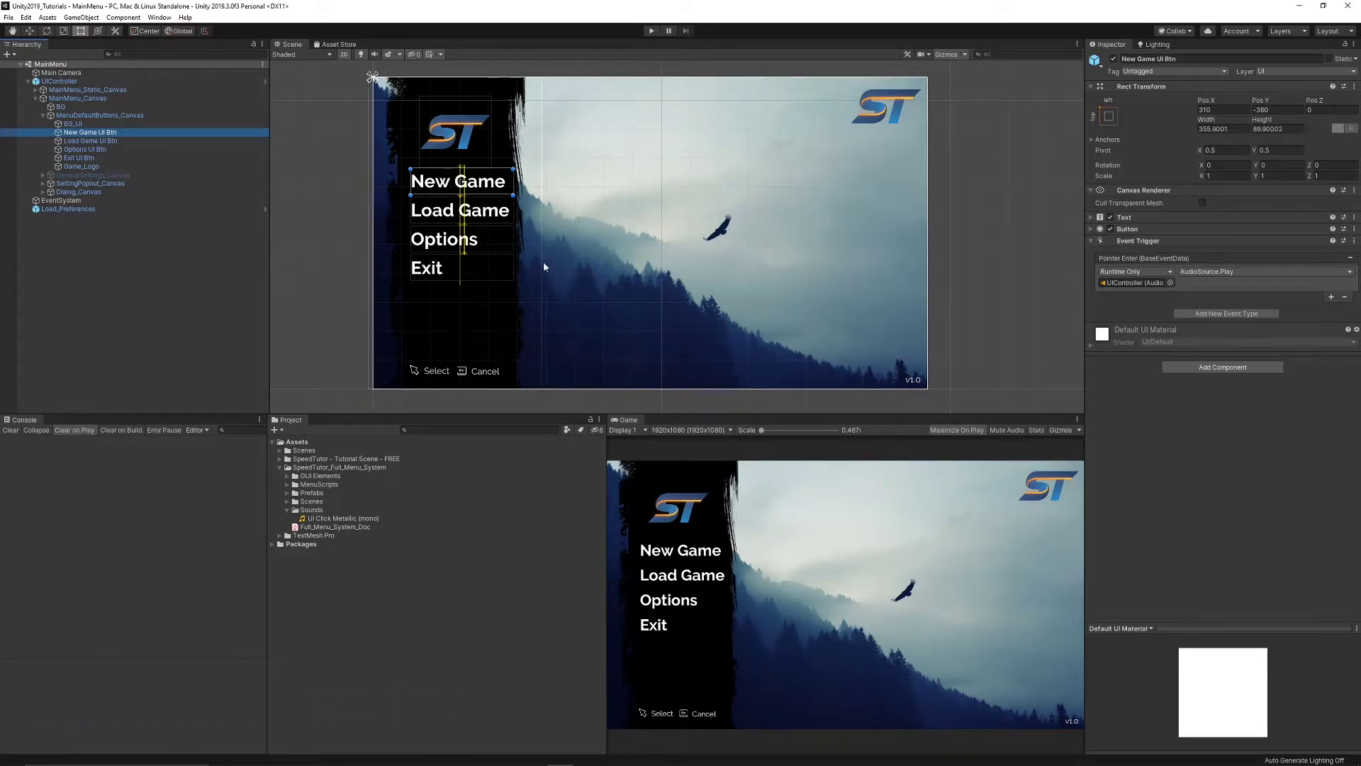
left_click(478, 149)
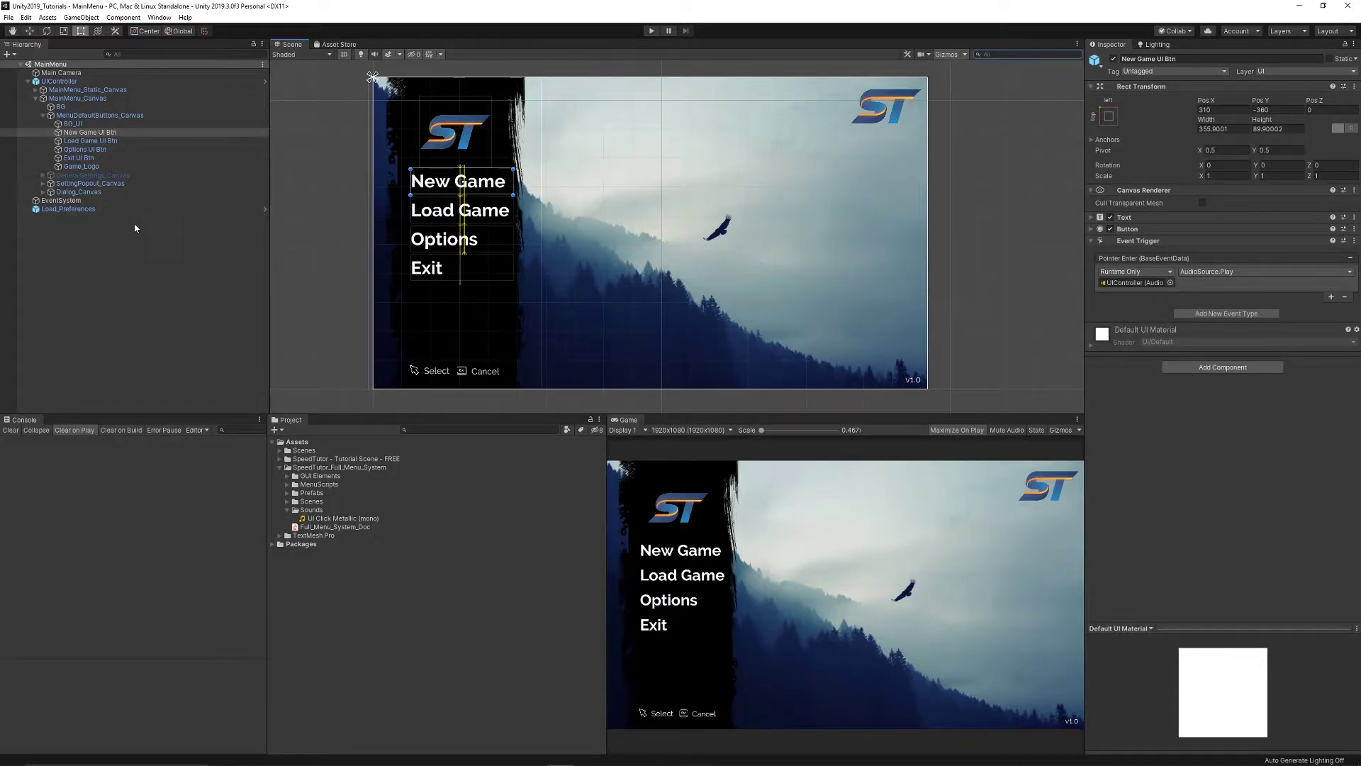
right_click(65, 241)
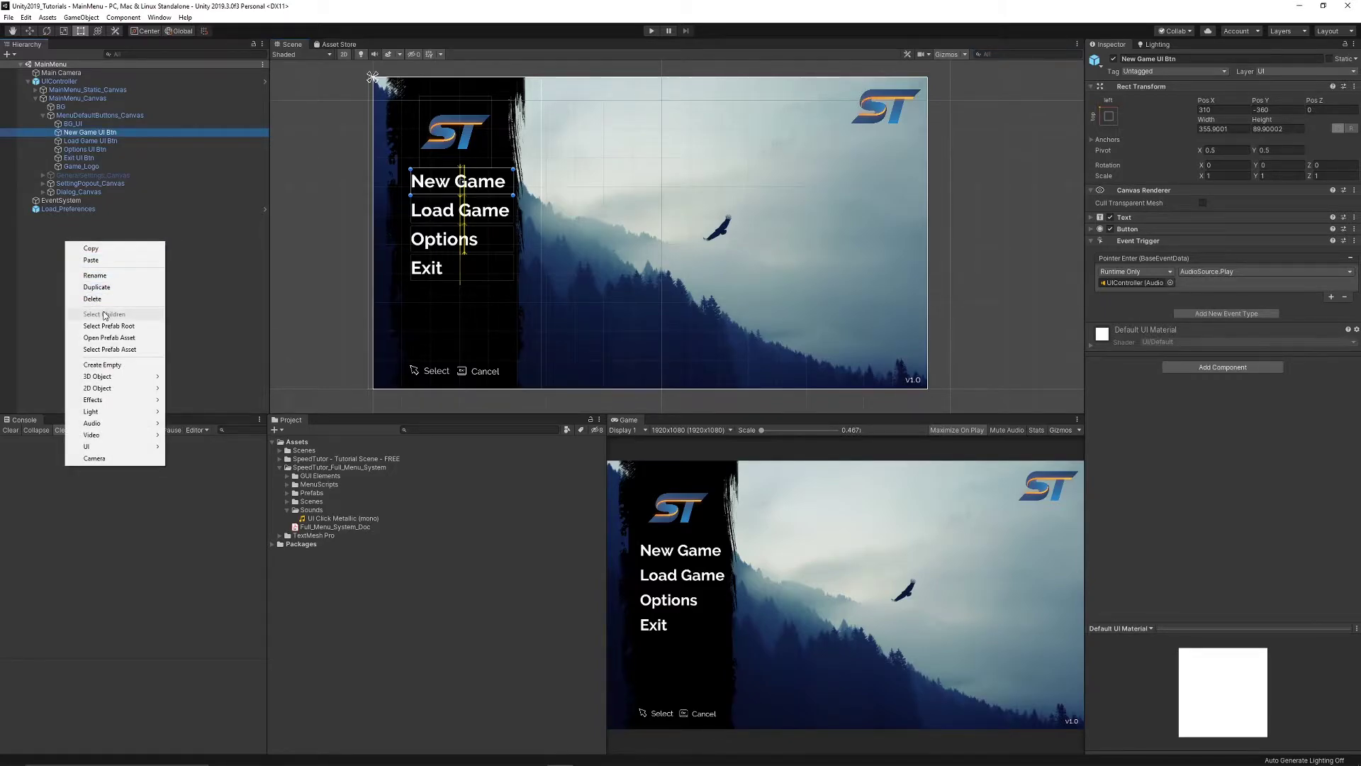
mouse_move(91, 448)
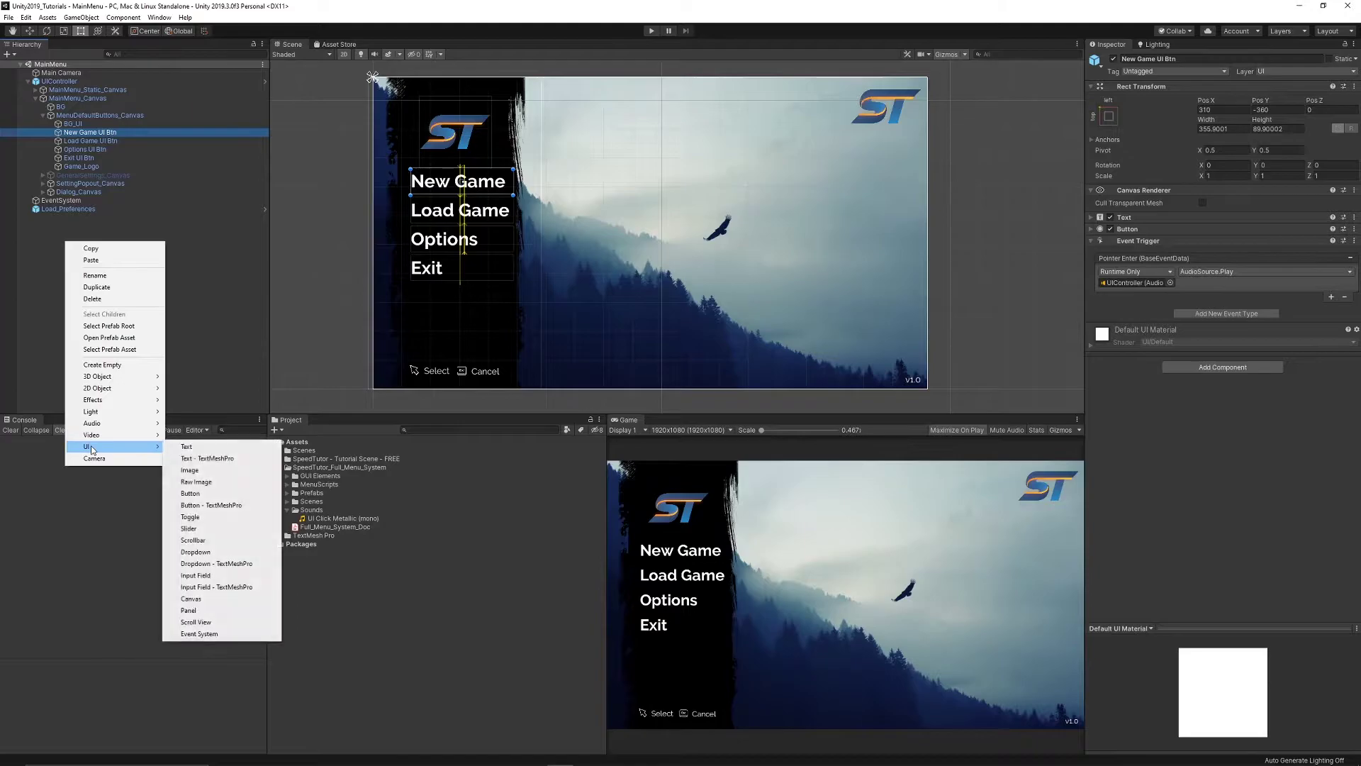
left_click(252, 276)
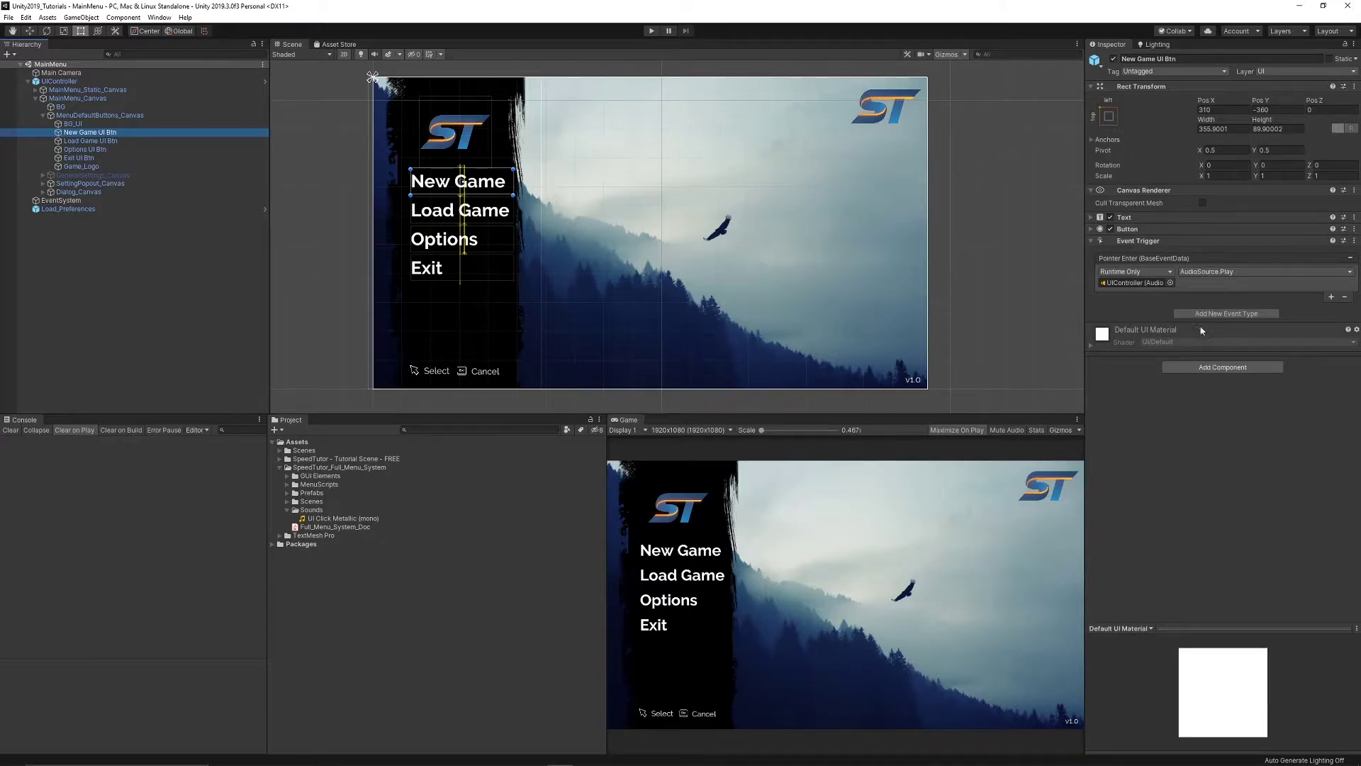
Remove the AudioSource.Play entry from the New Game button's On Click list and add a new empty entry
left_click(1162, 218)
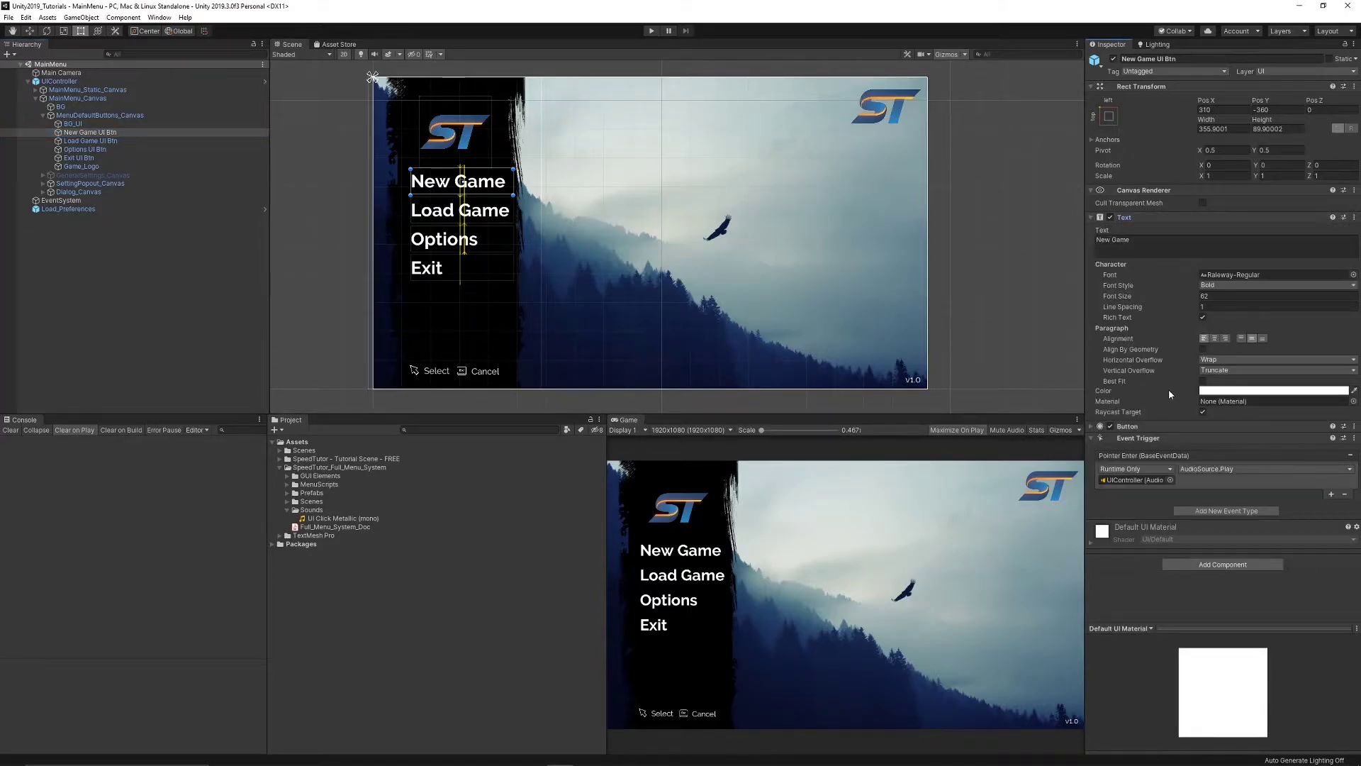
left_click(1149, 217)
left_click(1149, 229)
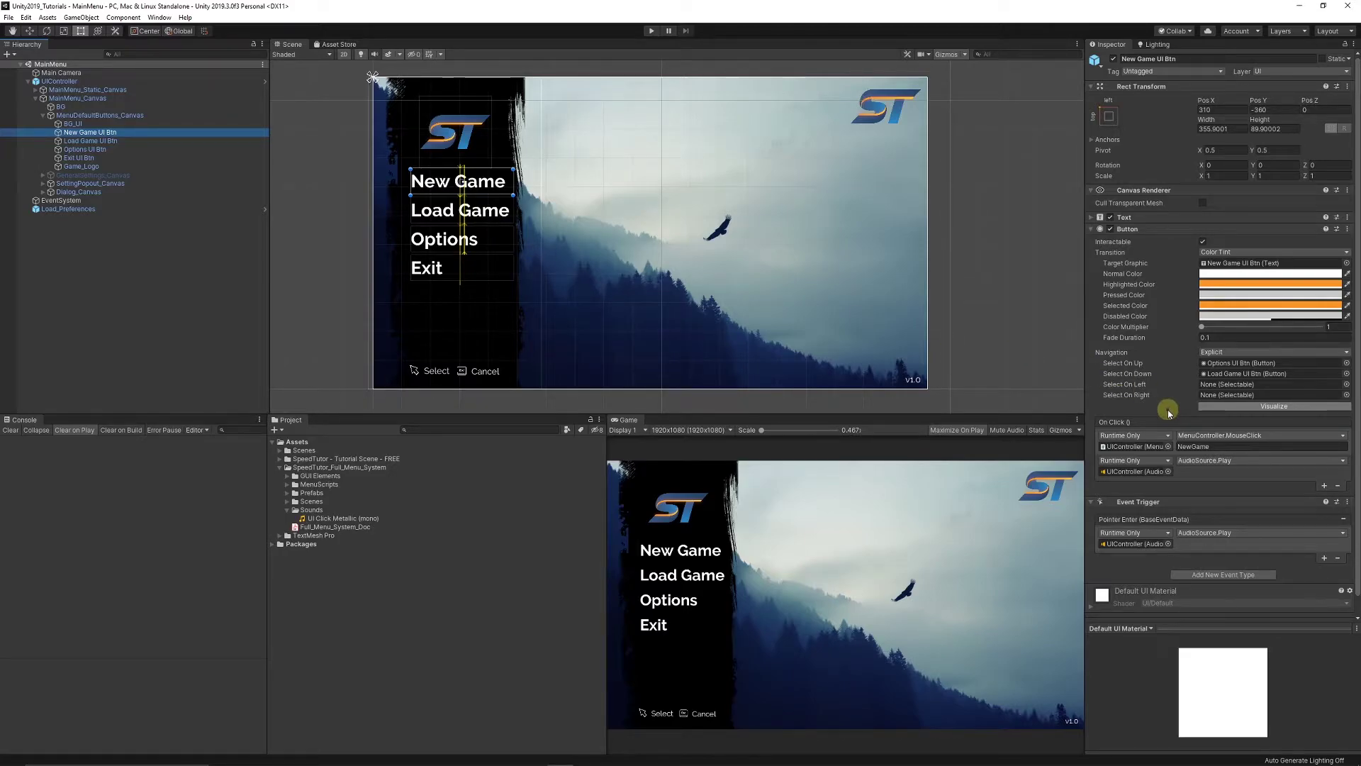
left_click(1338, 485)
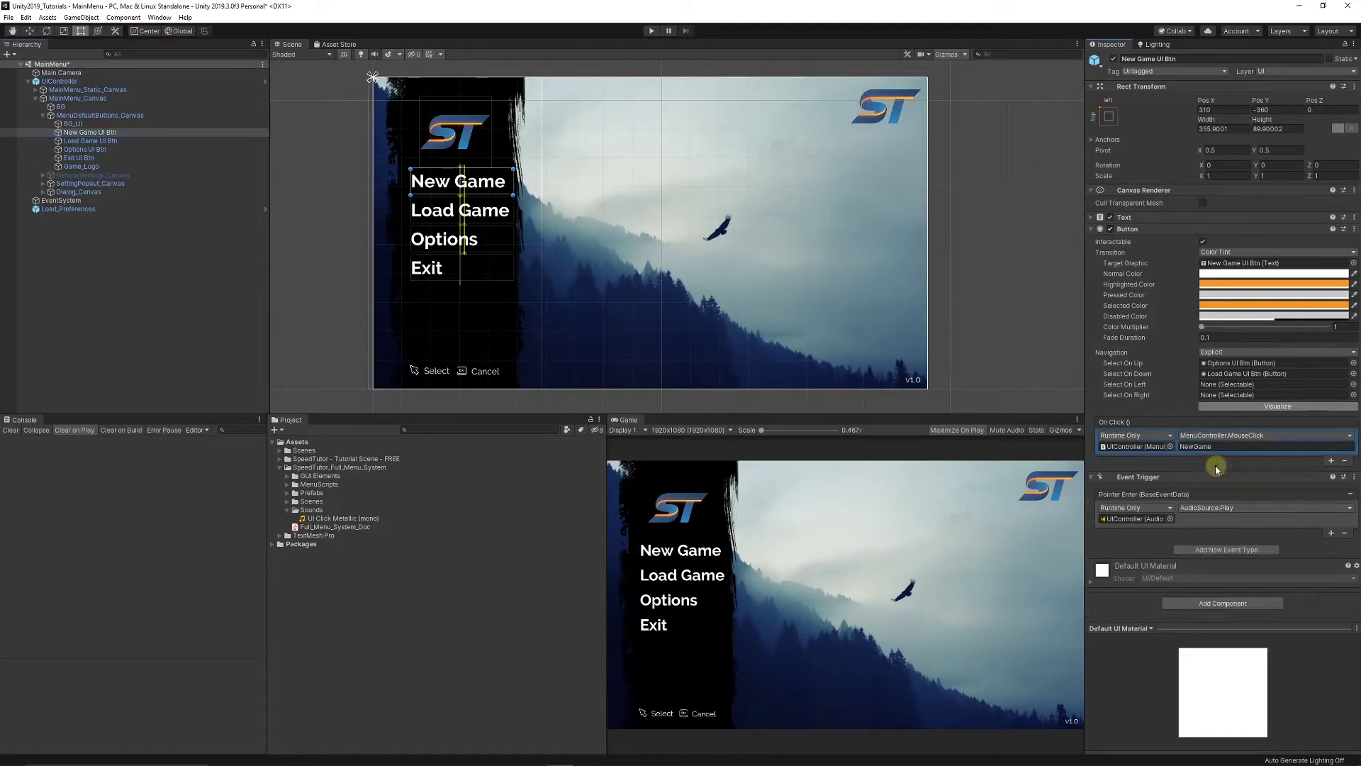
left_click(1333, 461)
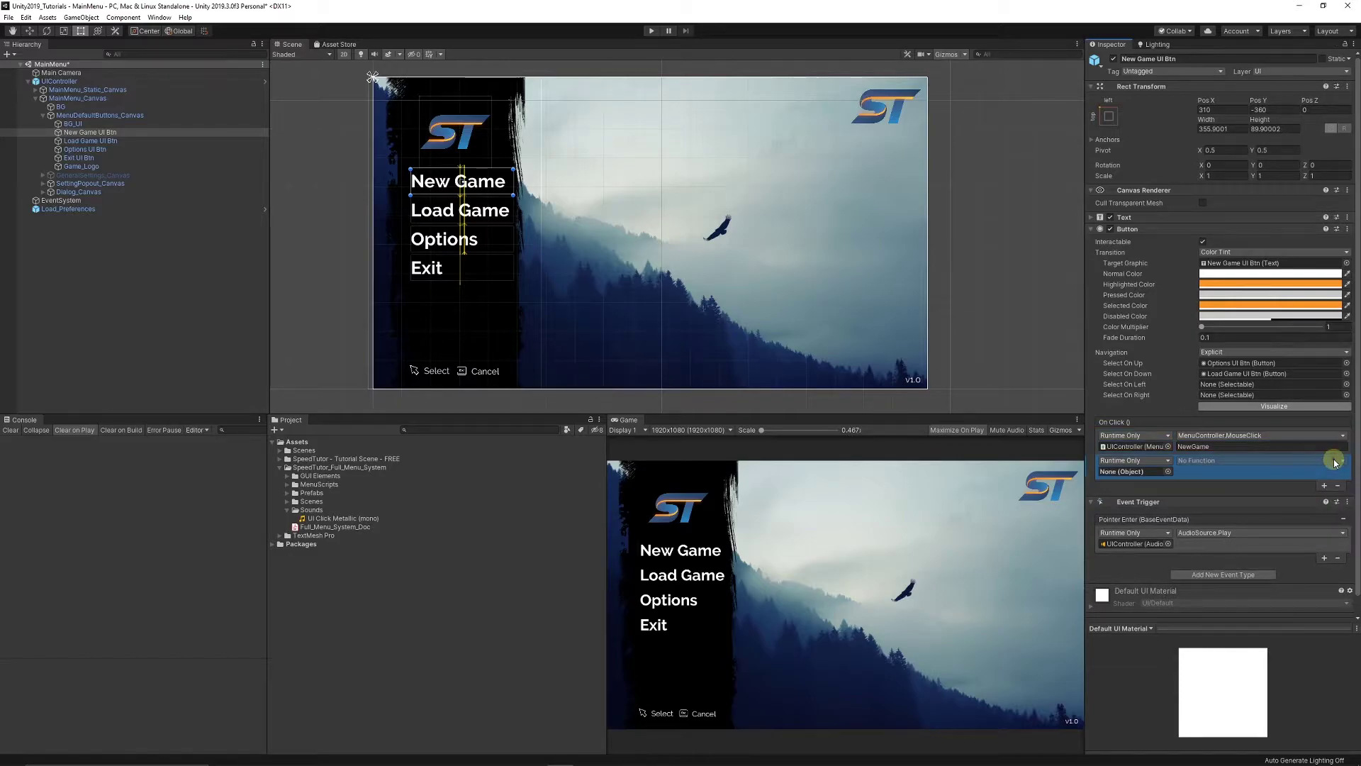
left_click(1131, 473)
Create an empty game object at the scene root and name it AUDIO
right_click(75, 272)
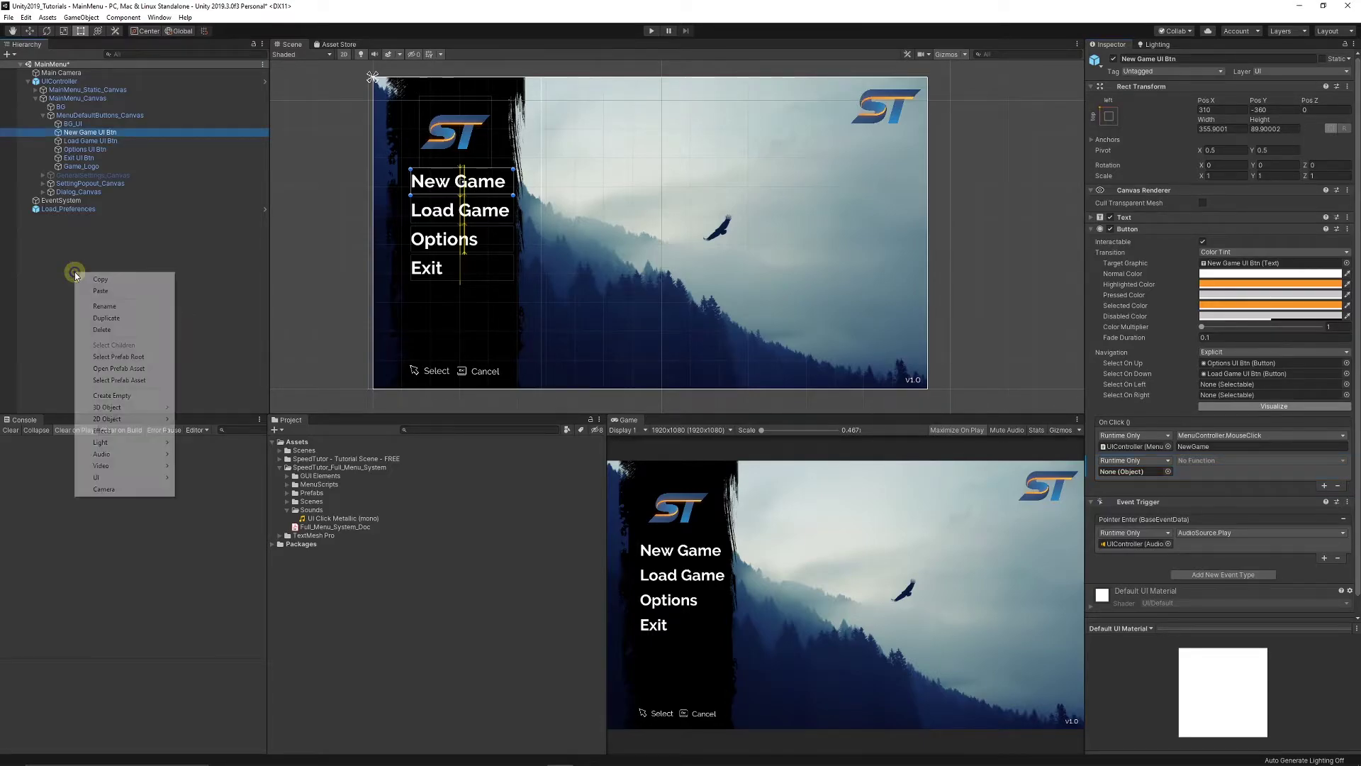
left_click(117, 394)
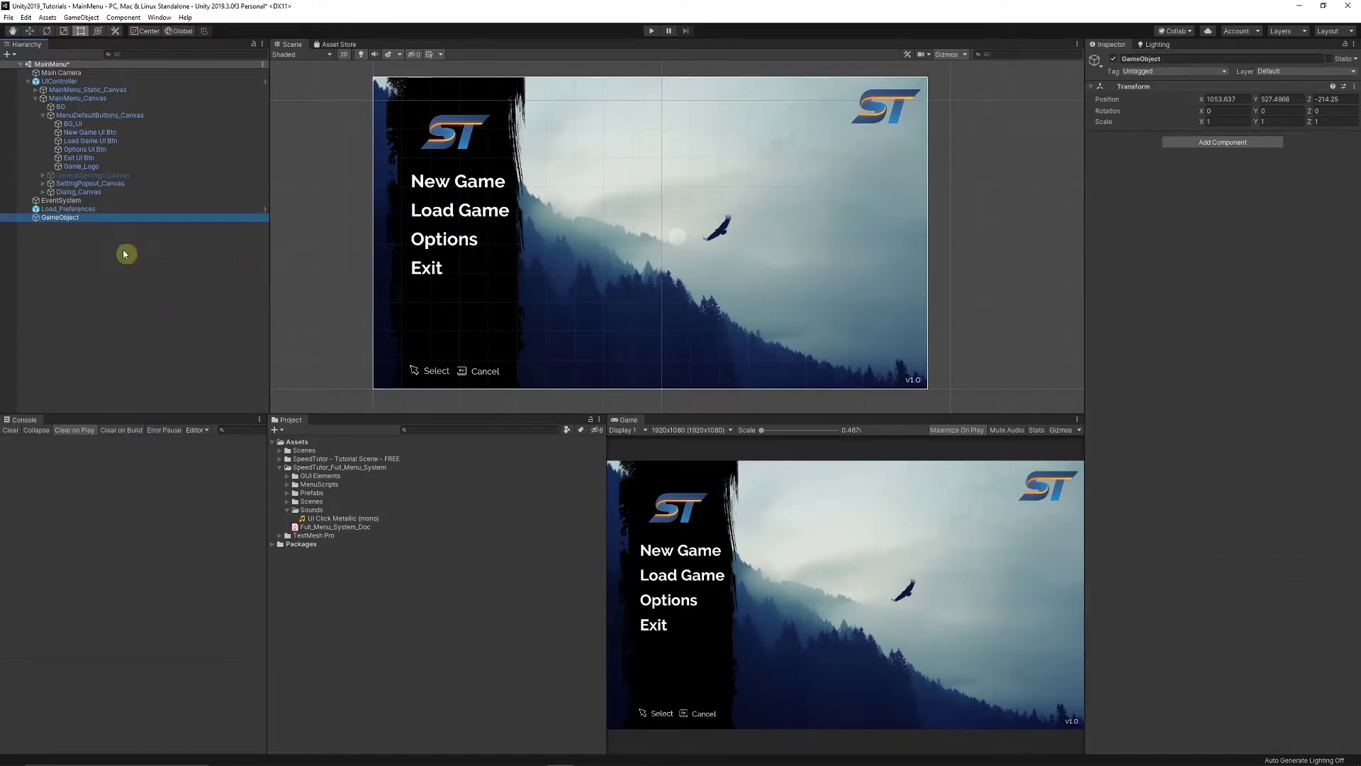
left_click(61, 218)
type("AUDIO")
key("Return")
Add an Audio Source component to the AUDIO object
left_click(1222, 141)
type("audio")
key("Down")
key("Down")
key("Down")
key("Down")
key("Down")
key("Down")
key("Down")
key("Down")
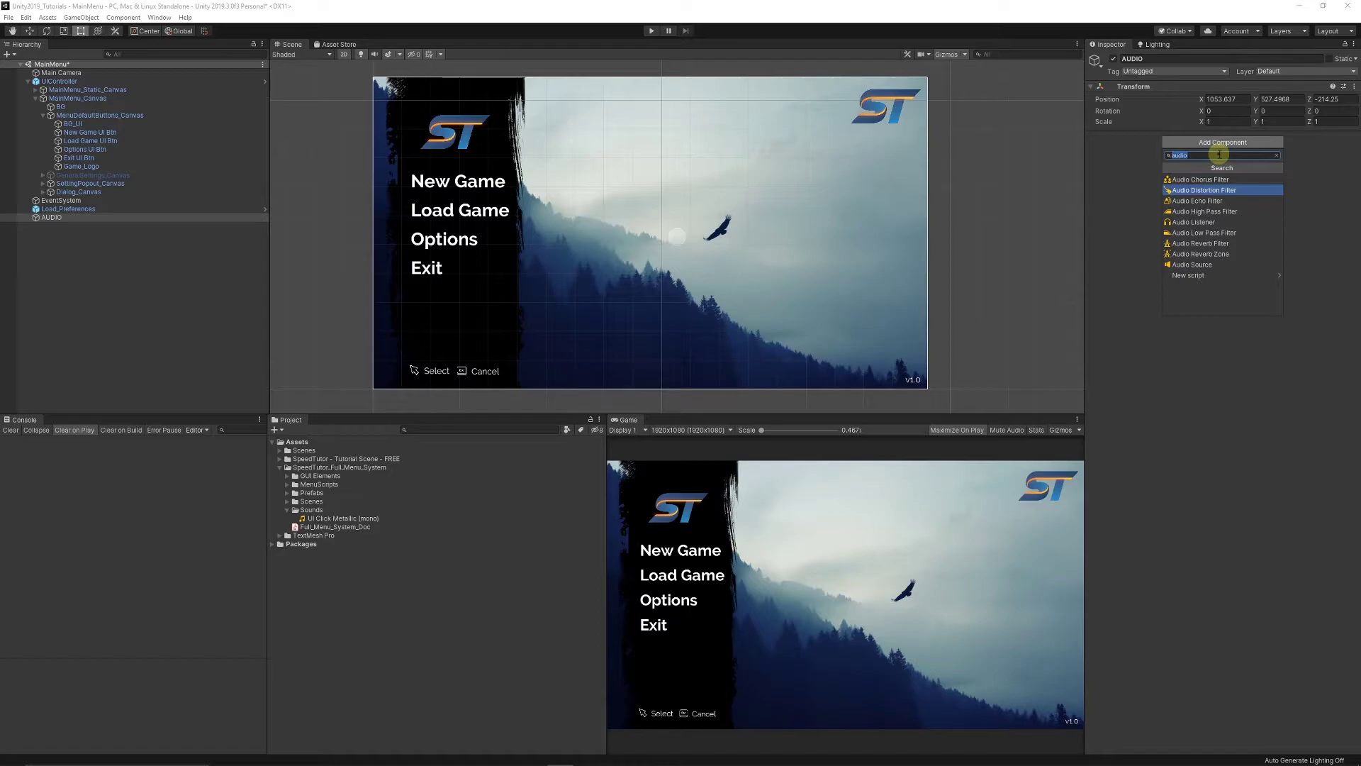
key("Return")
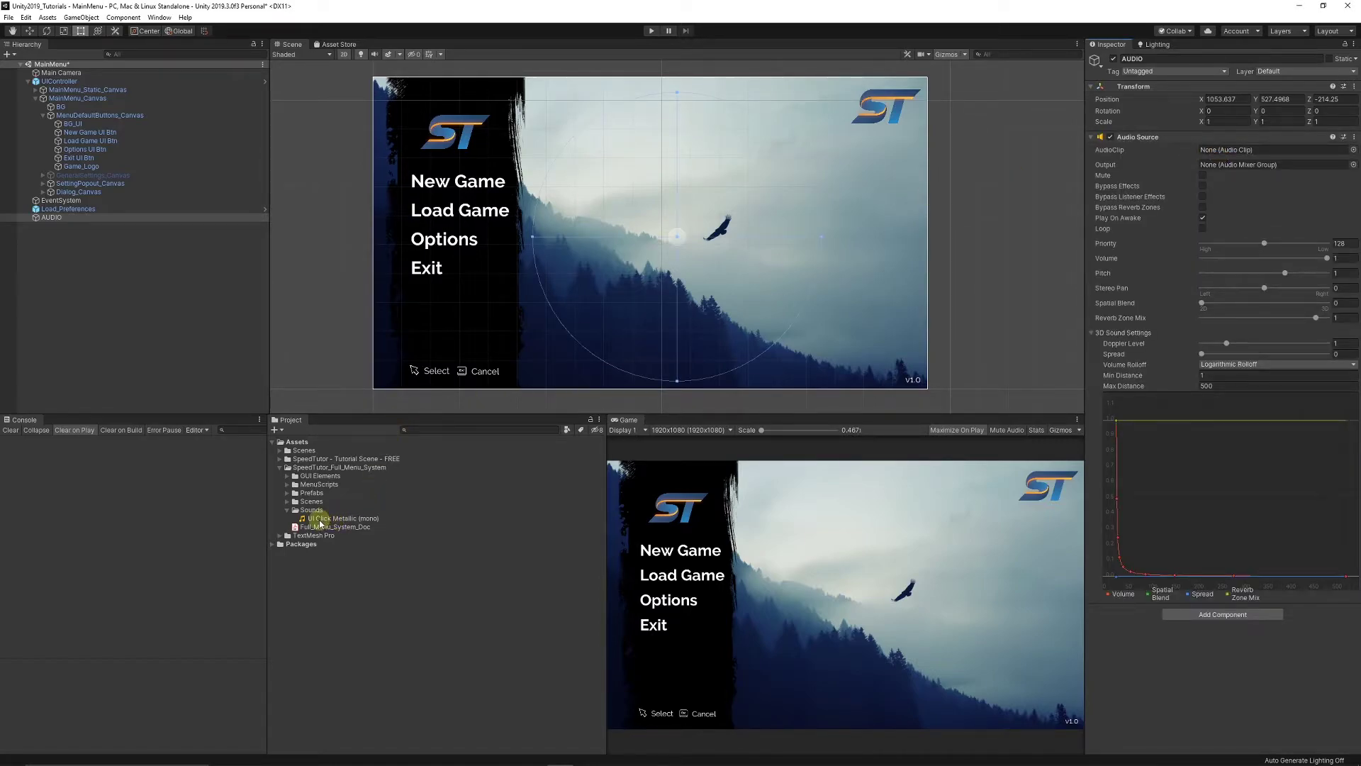
Assign the UI Click Metallic (mono) sound as the AUDIO object's audio clip and turn off Play On Awake
left_click_drag(320, 523, 1242, 150)
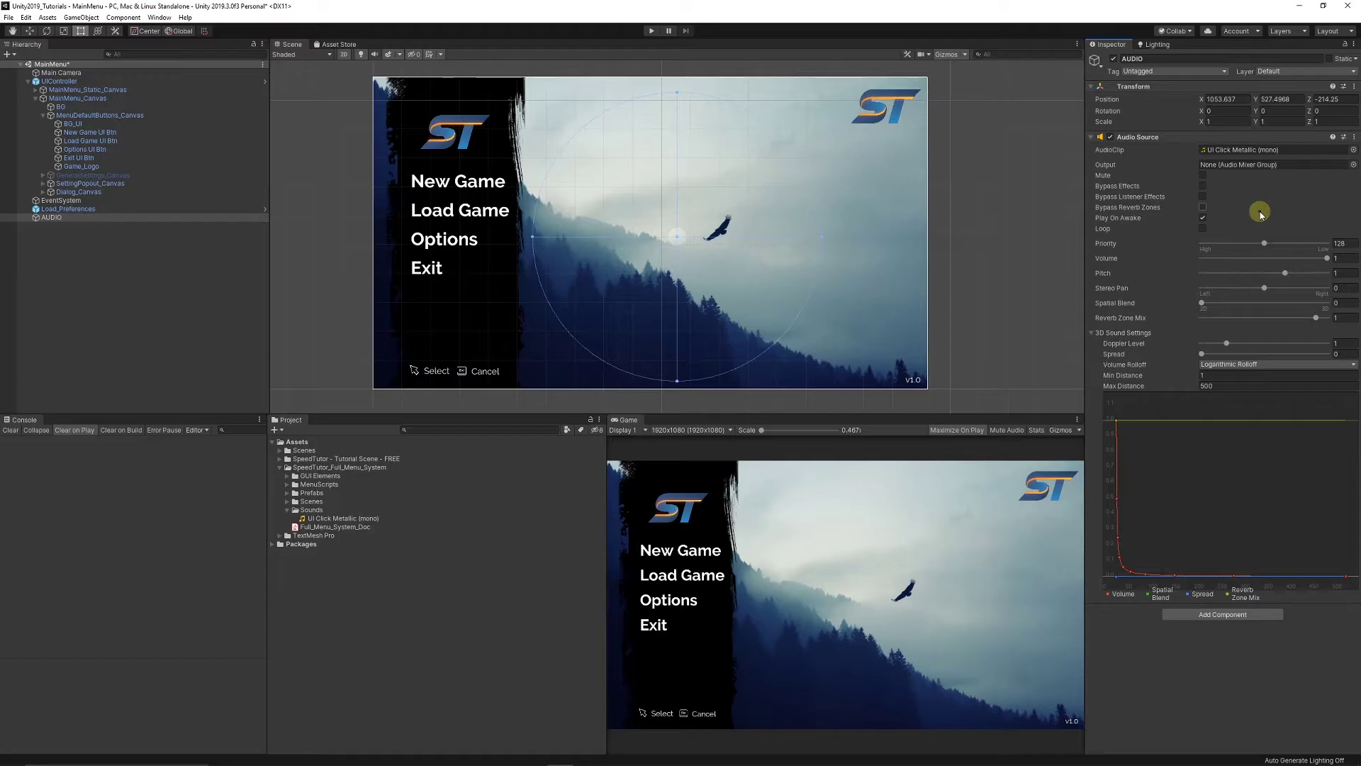
left_click(1203, 217)
Assign AUDIO to the empty On Click entry of the New Game button and set its function to AudioSource.Play
left_click(112, 134)
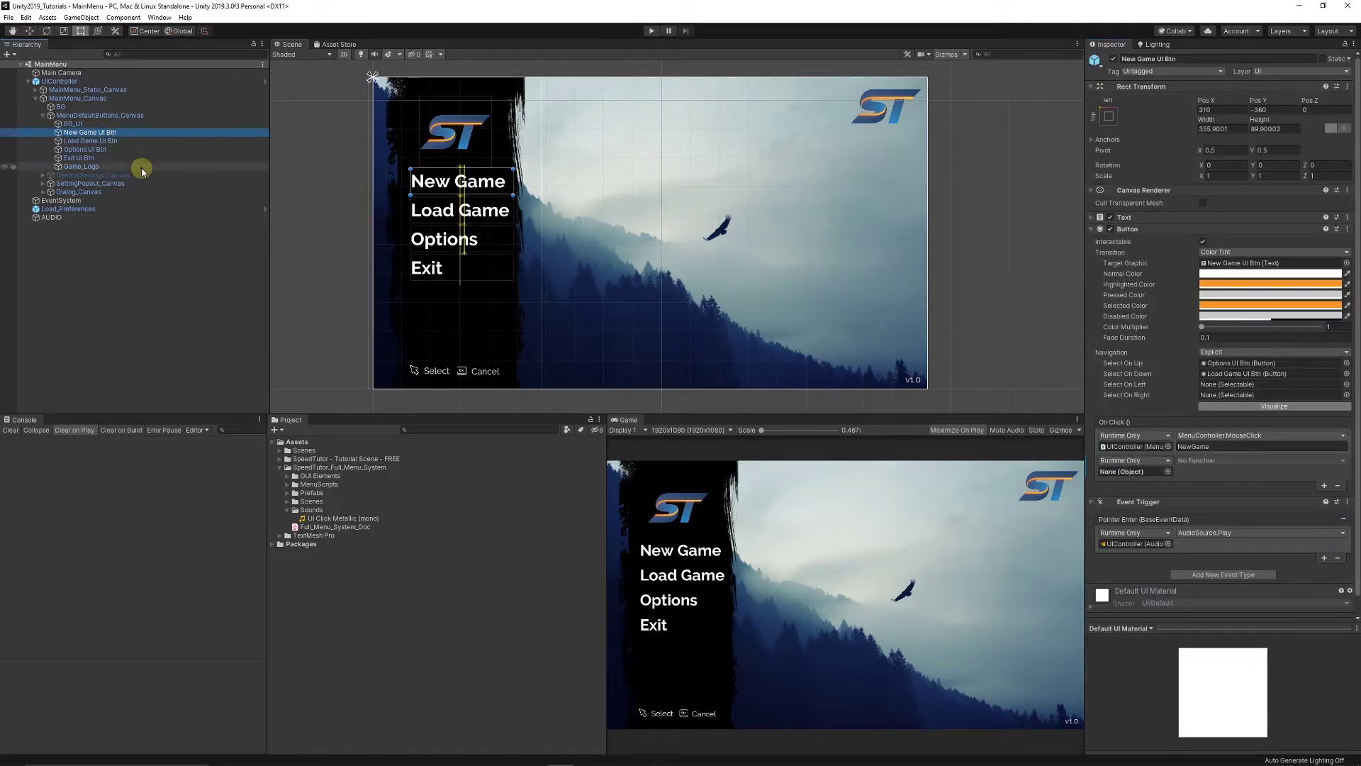
left_click_drag(53, 220, 1134, 471)
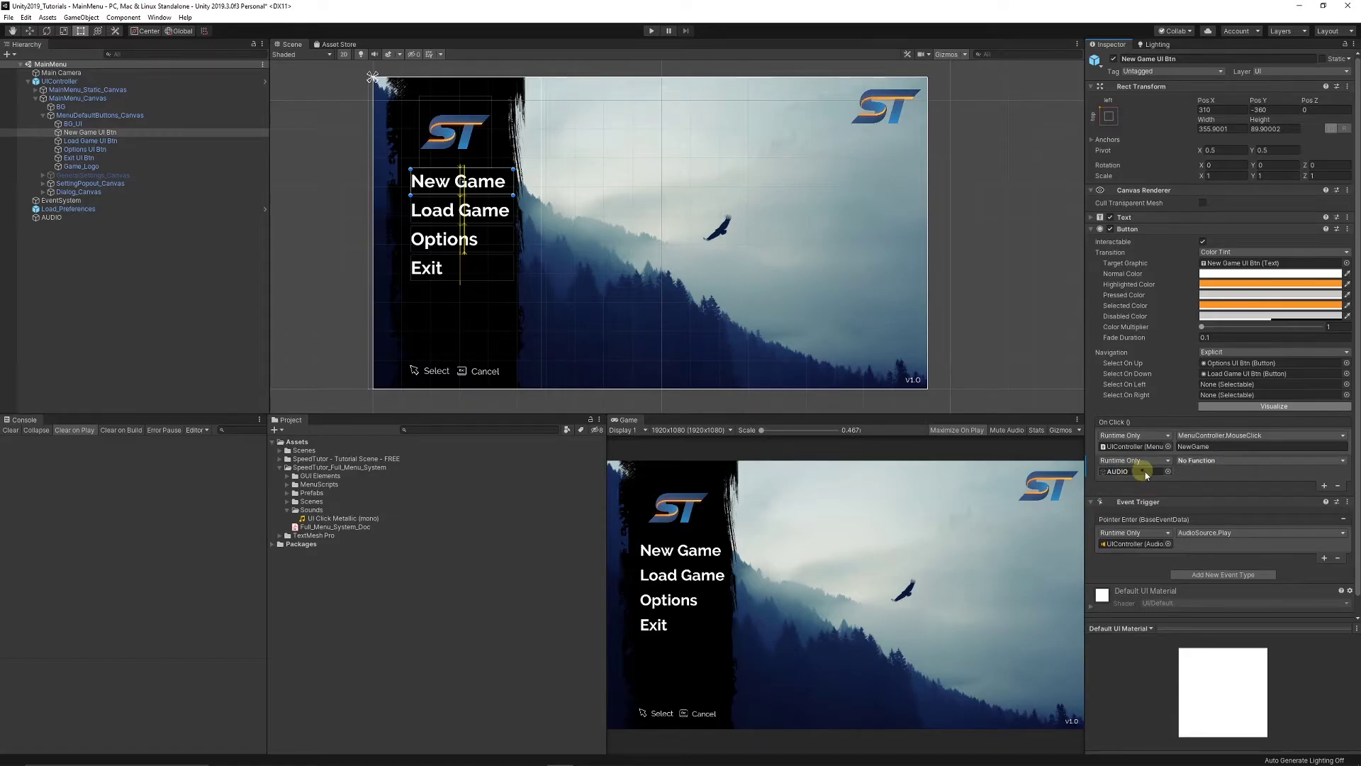
left_click(1198, 461)
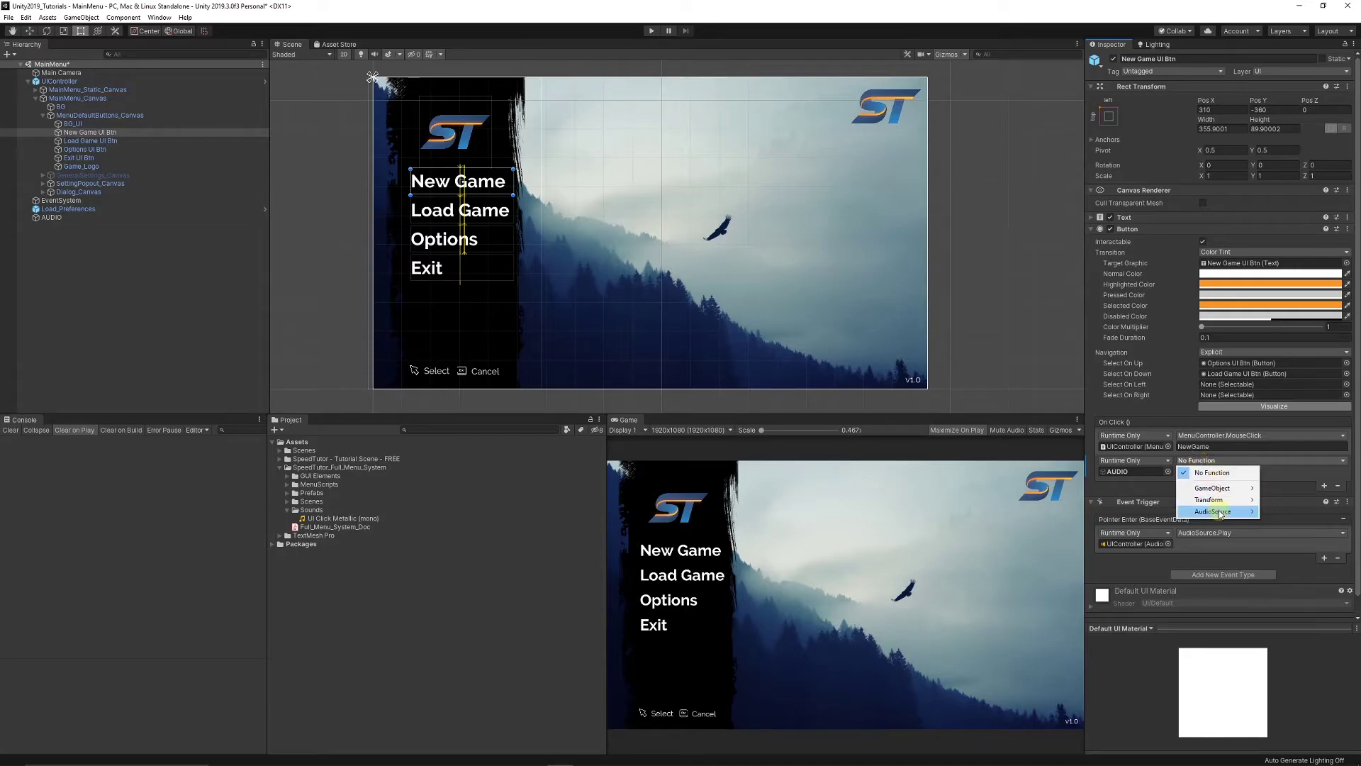
mouse_move(1207, 512)
left_click(1067, 441)
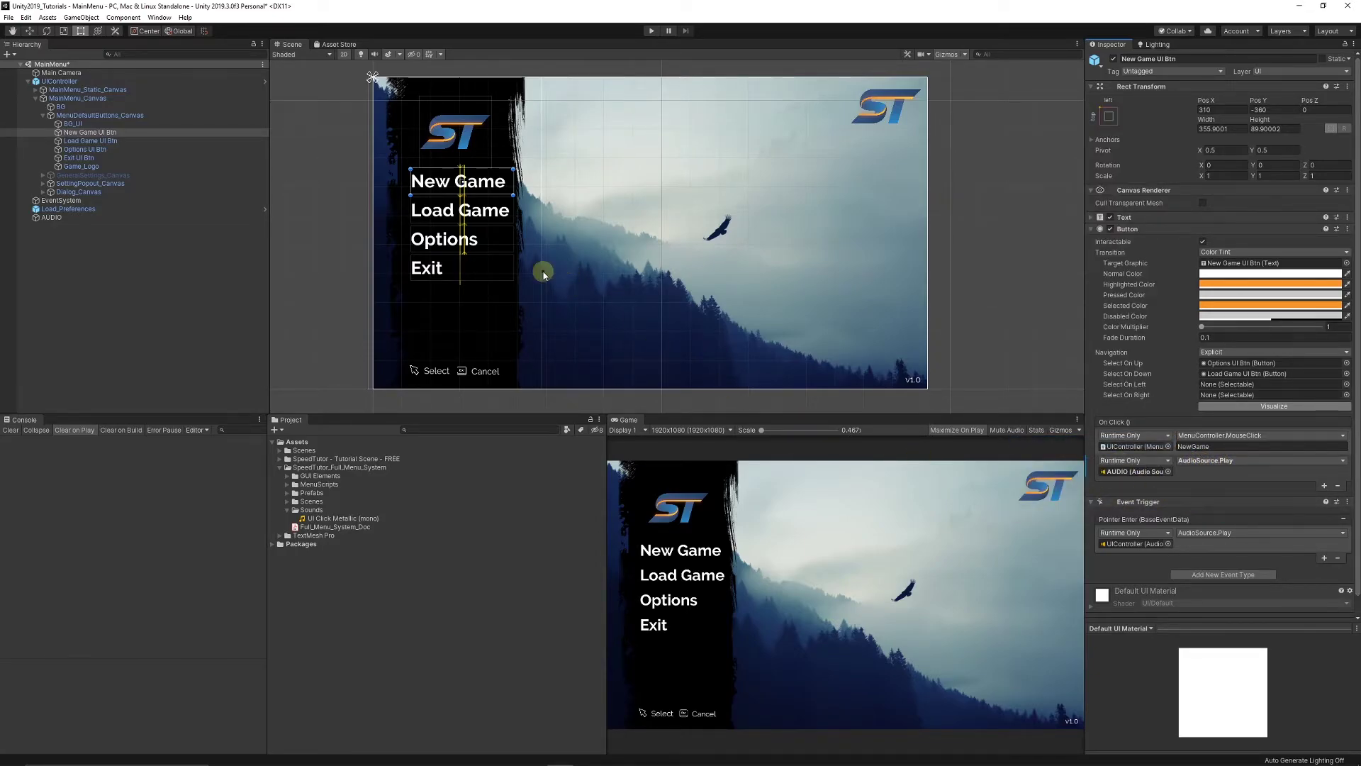
Run the scene, choose New Game to test the click sound, and stop play mode
left_click(651, 32)
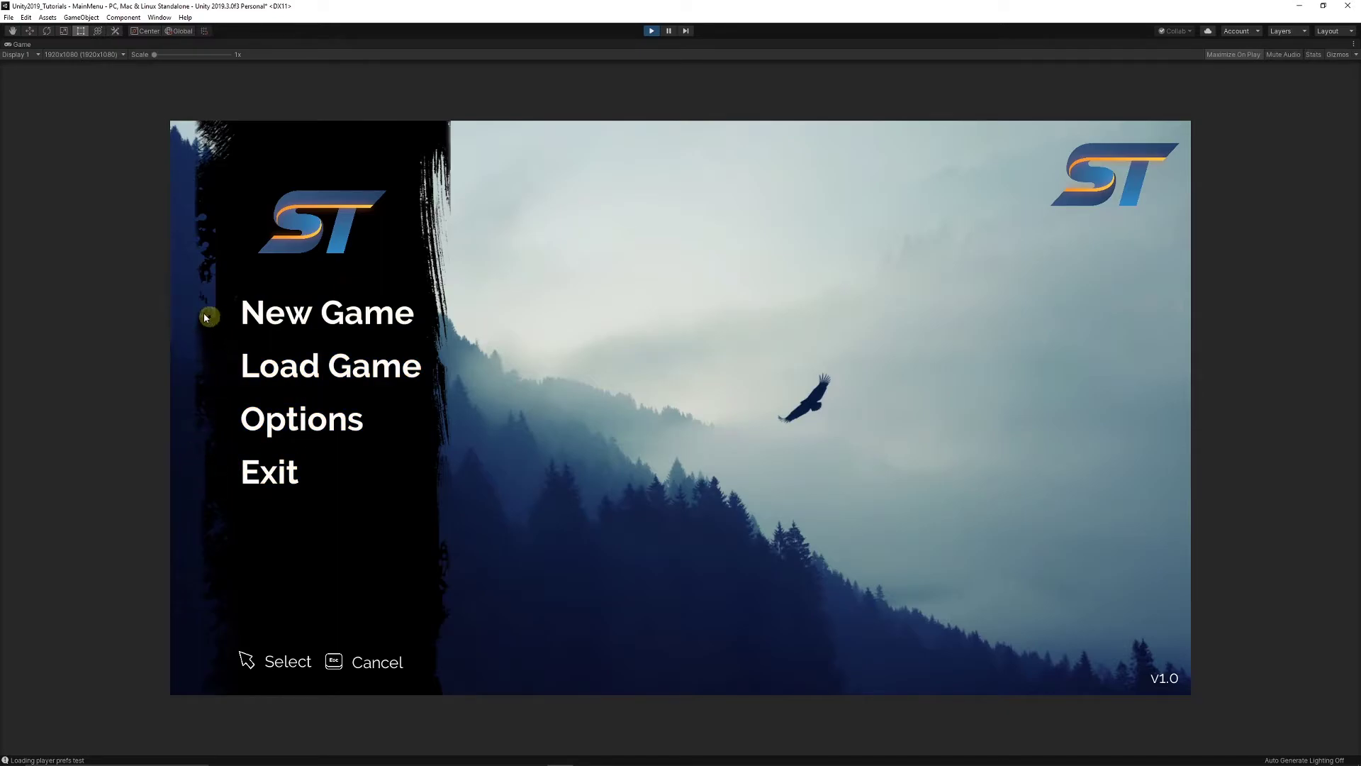
left_click(338, 314)
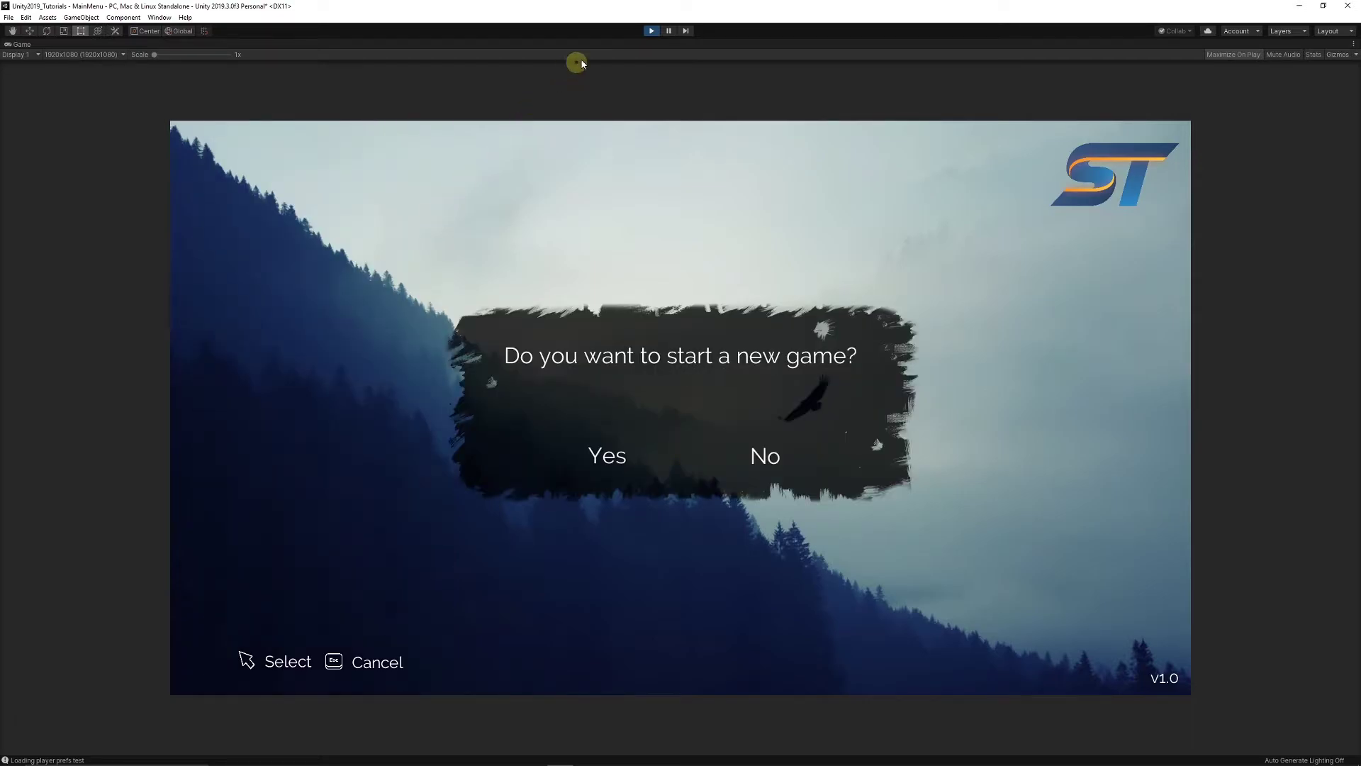
left_click(650, 31)
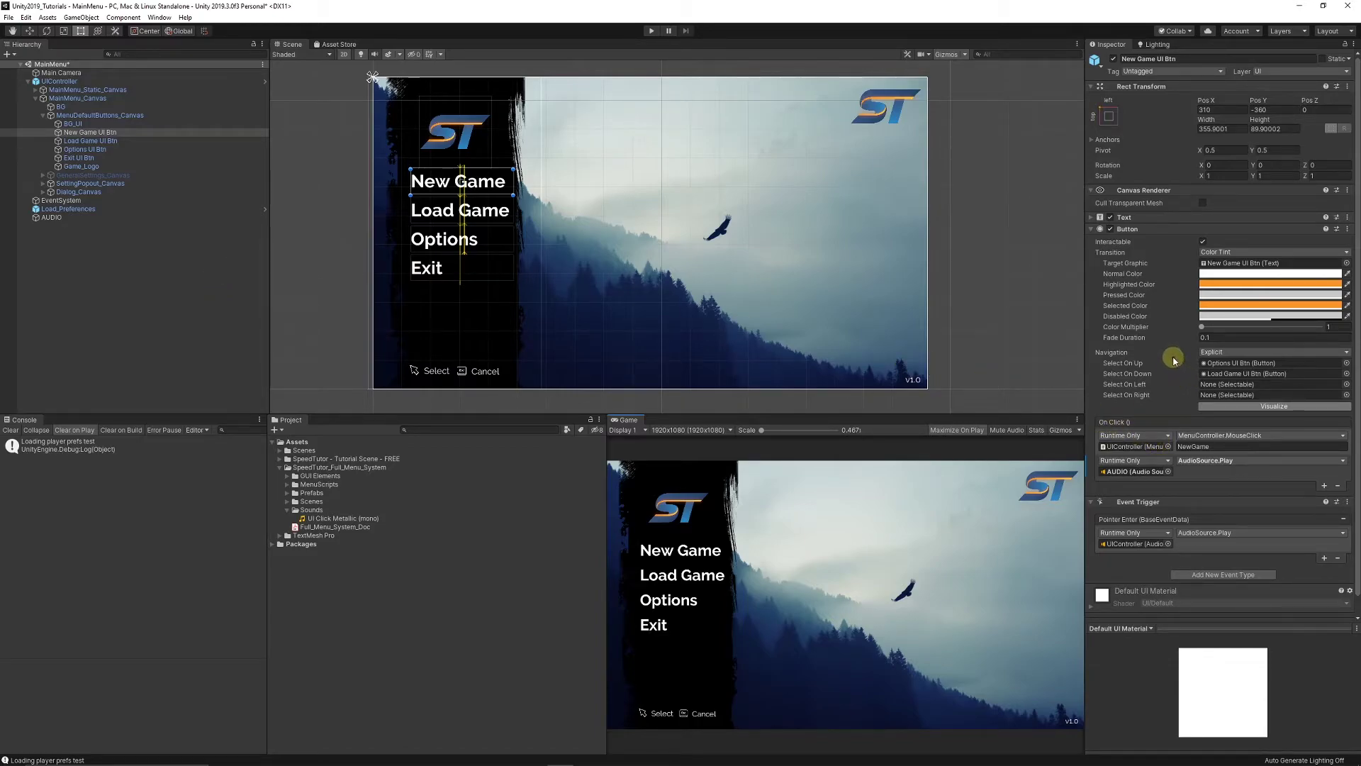
Replace the New Game button's Event Trigger component with a new one and add a PointerEnter event to it
scroll(1177, 440, "down", 1)
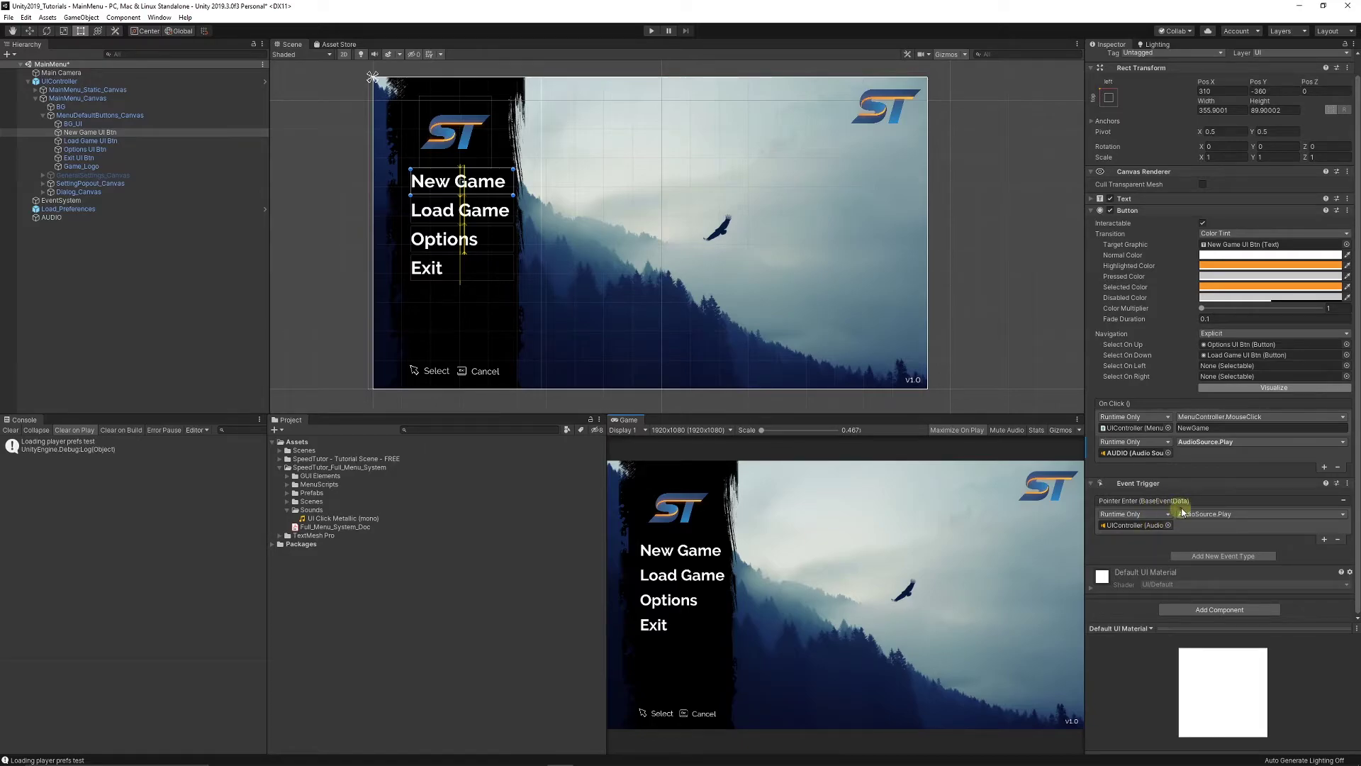
key("ctrl+z")
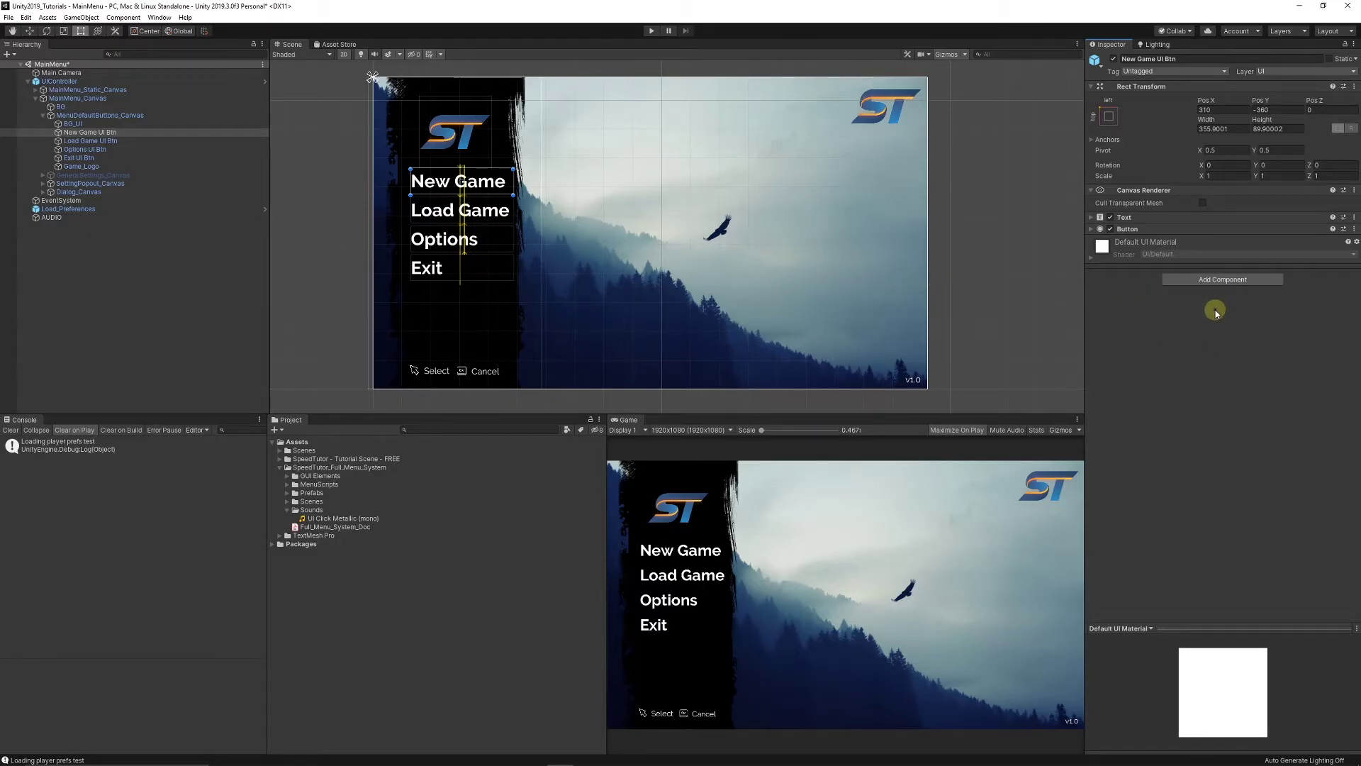
left_click(1196, 280)
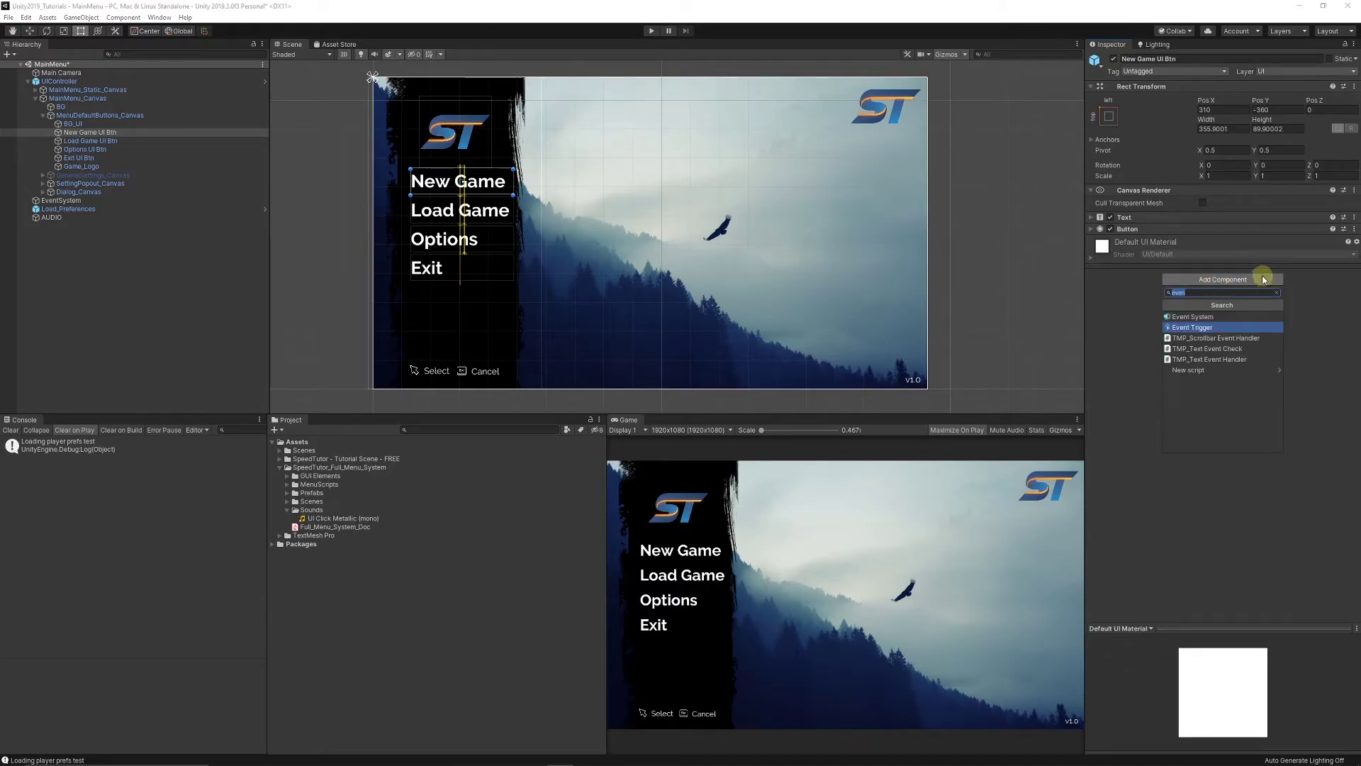
type("event")
left_click(1192, 327)
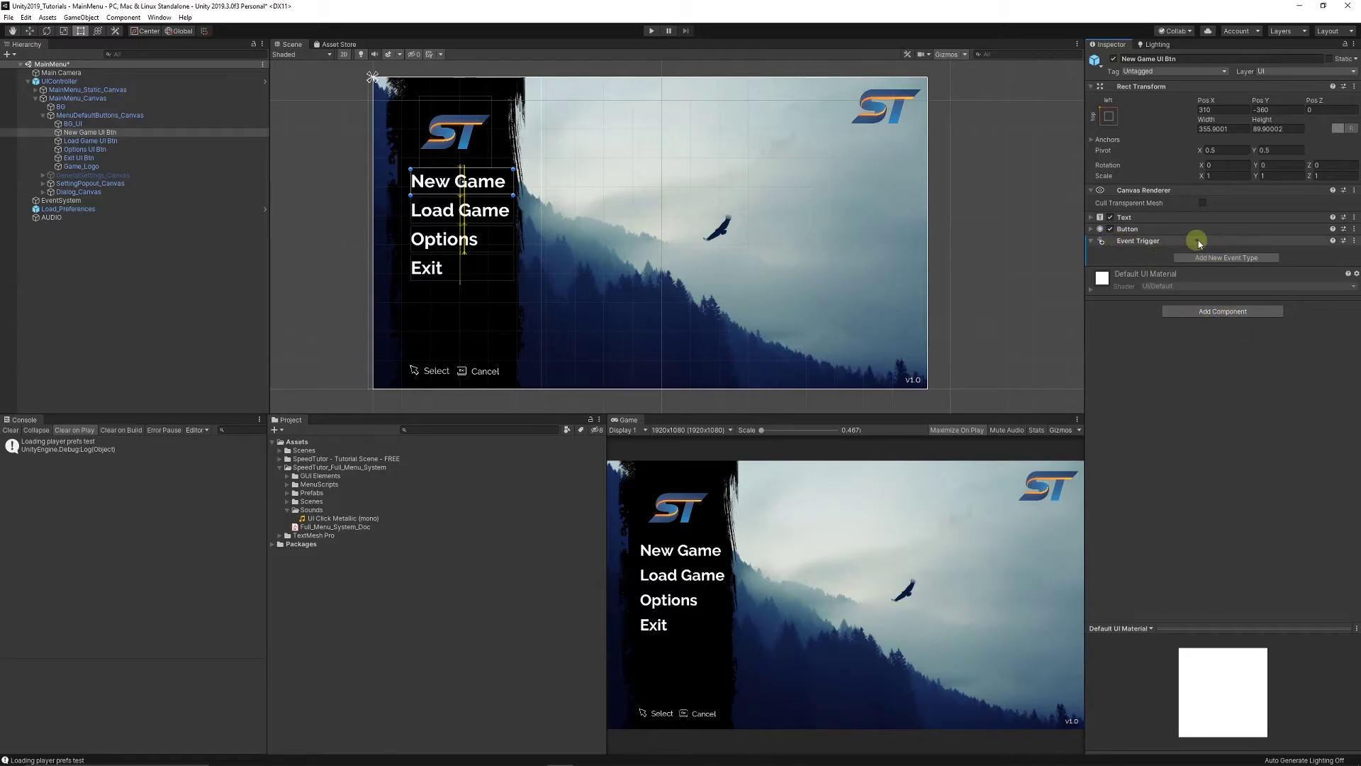
left_click(1235, 260)
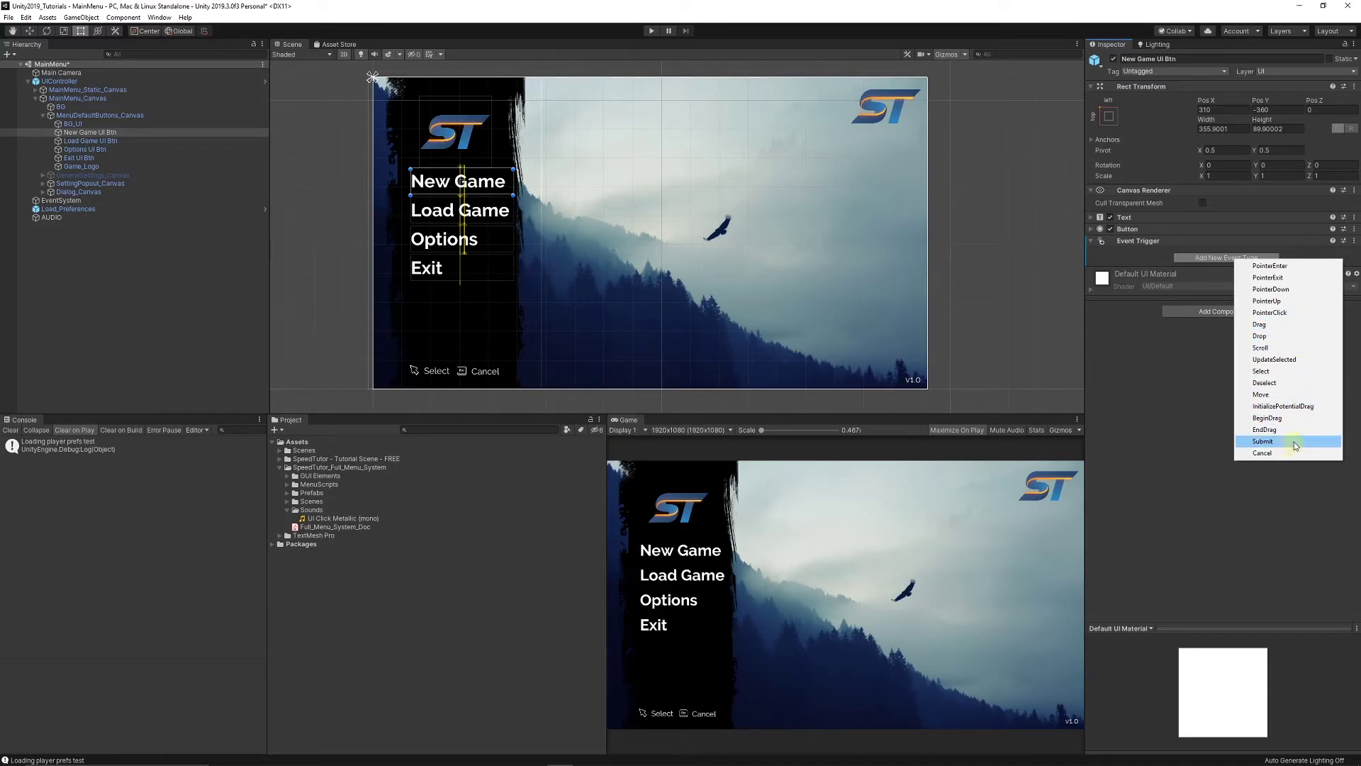
left_click(1287, 272)
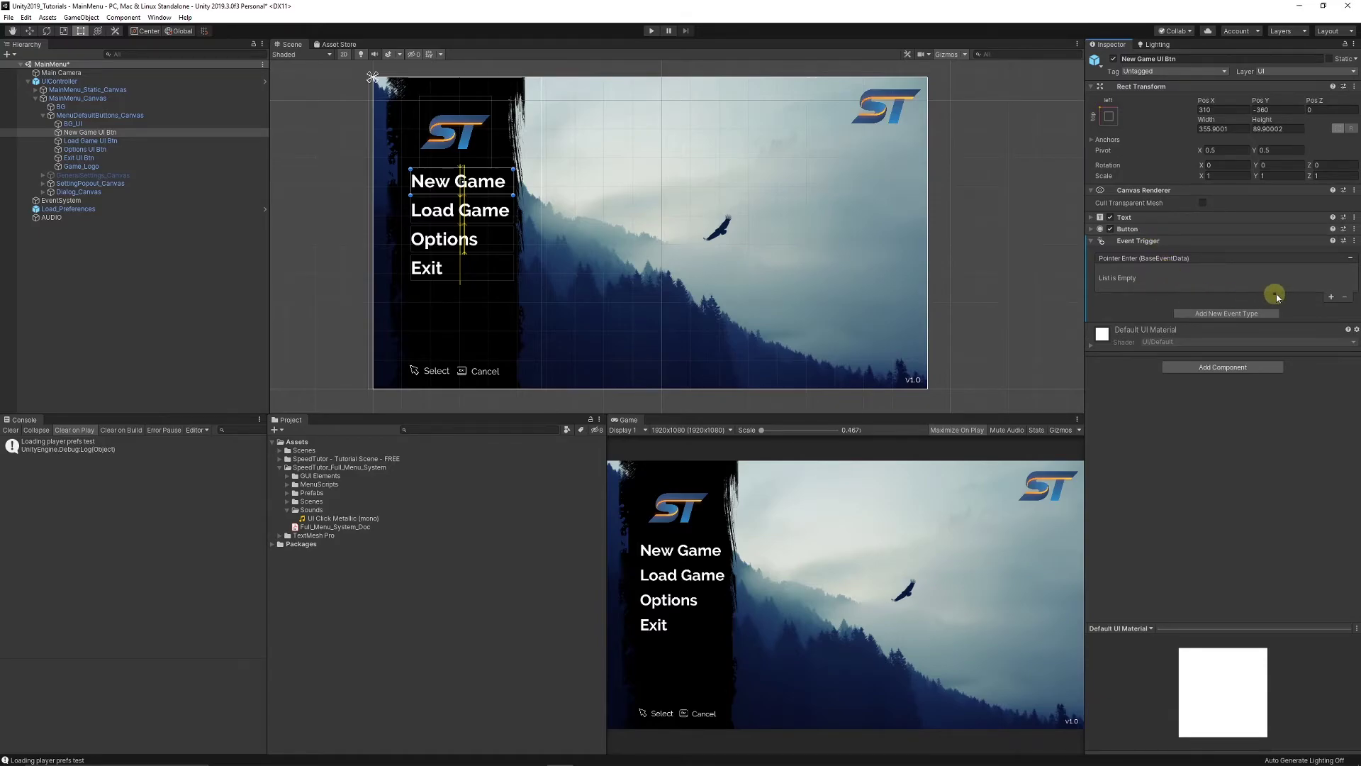
Add an entry to the Pointer Enter event that calls AudioSource.Play on AUDIO, and test the hover sound in play mode
left_click(1332, 296)
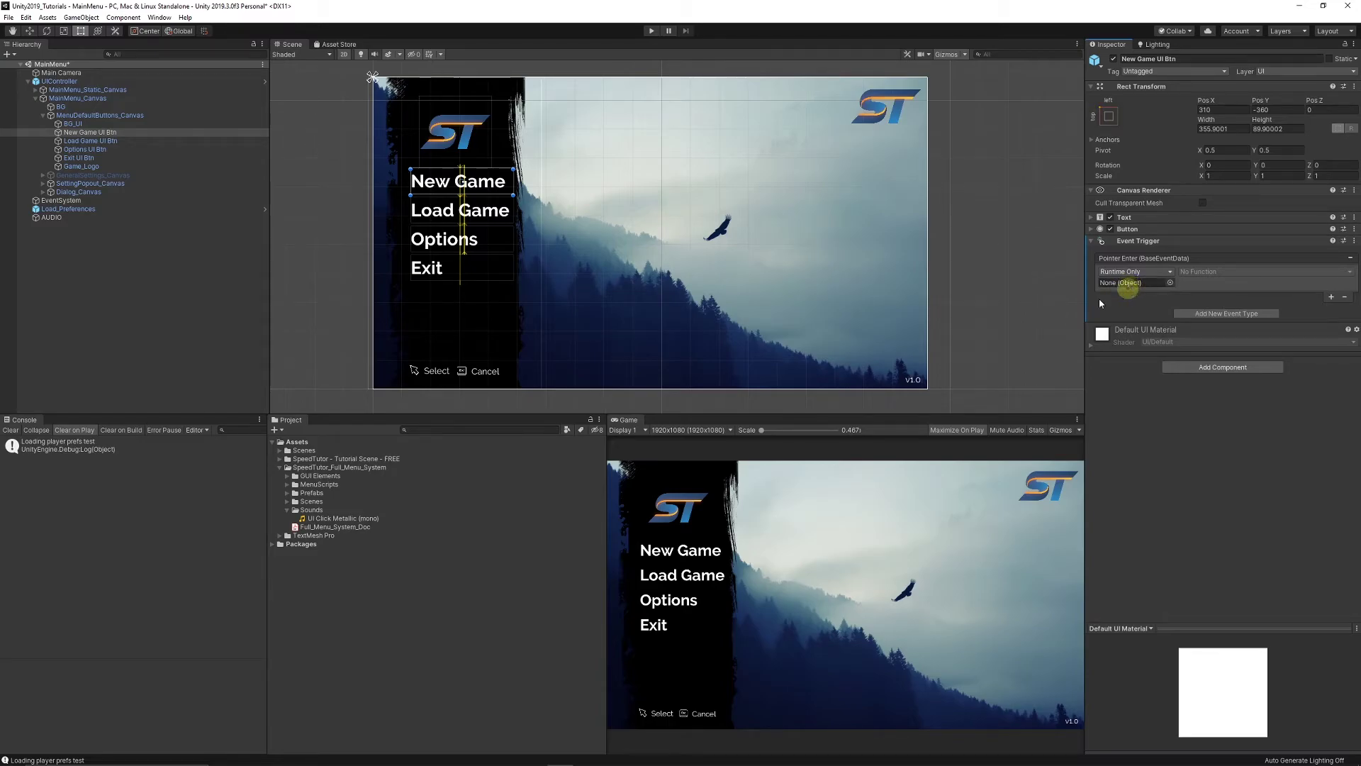
left_click_drag(53, 223, 1148, 290)
left_click(1207, 272)
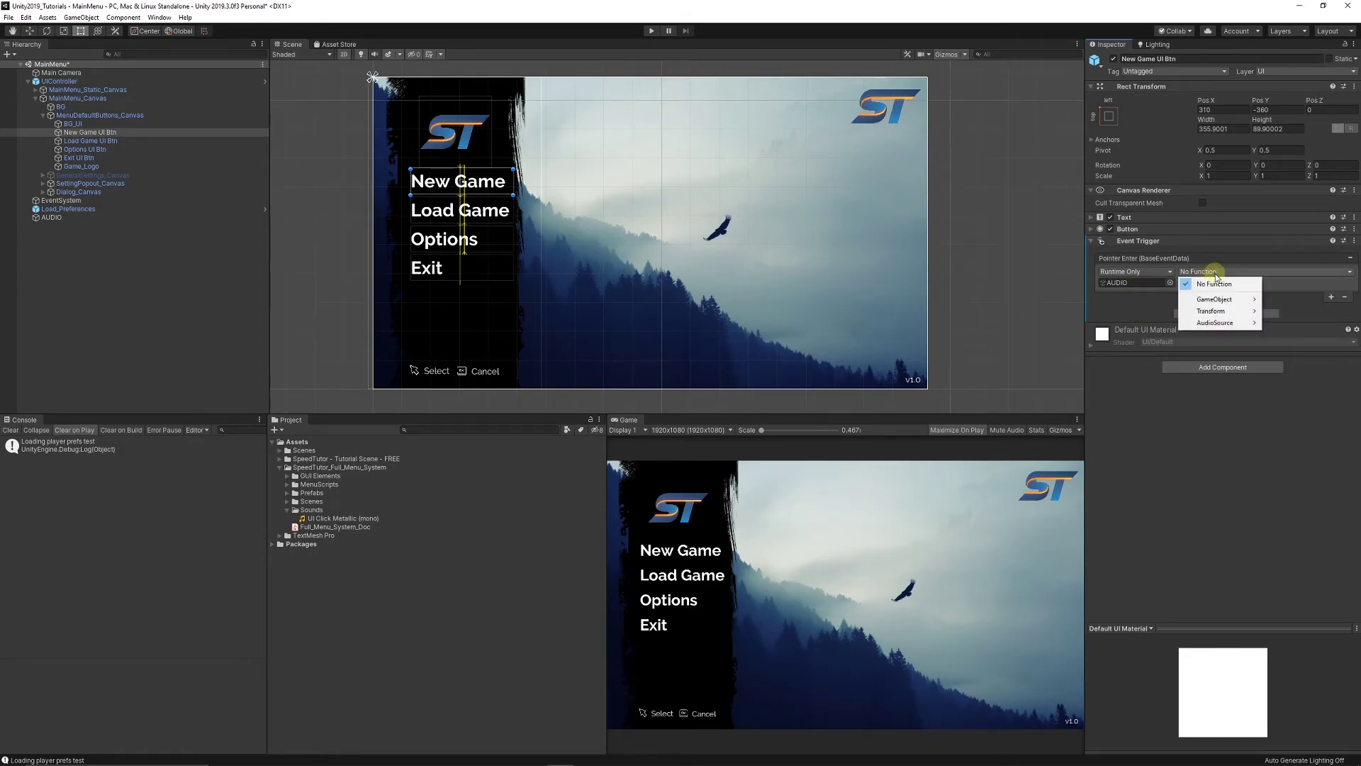
mouse_move(1230, 325)
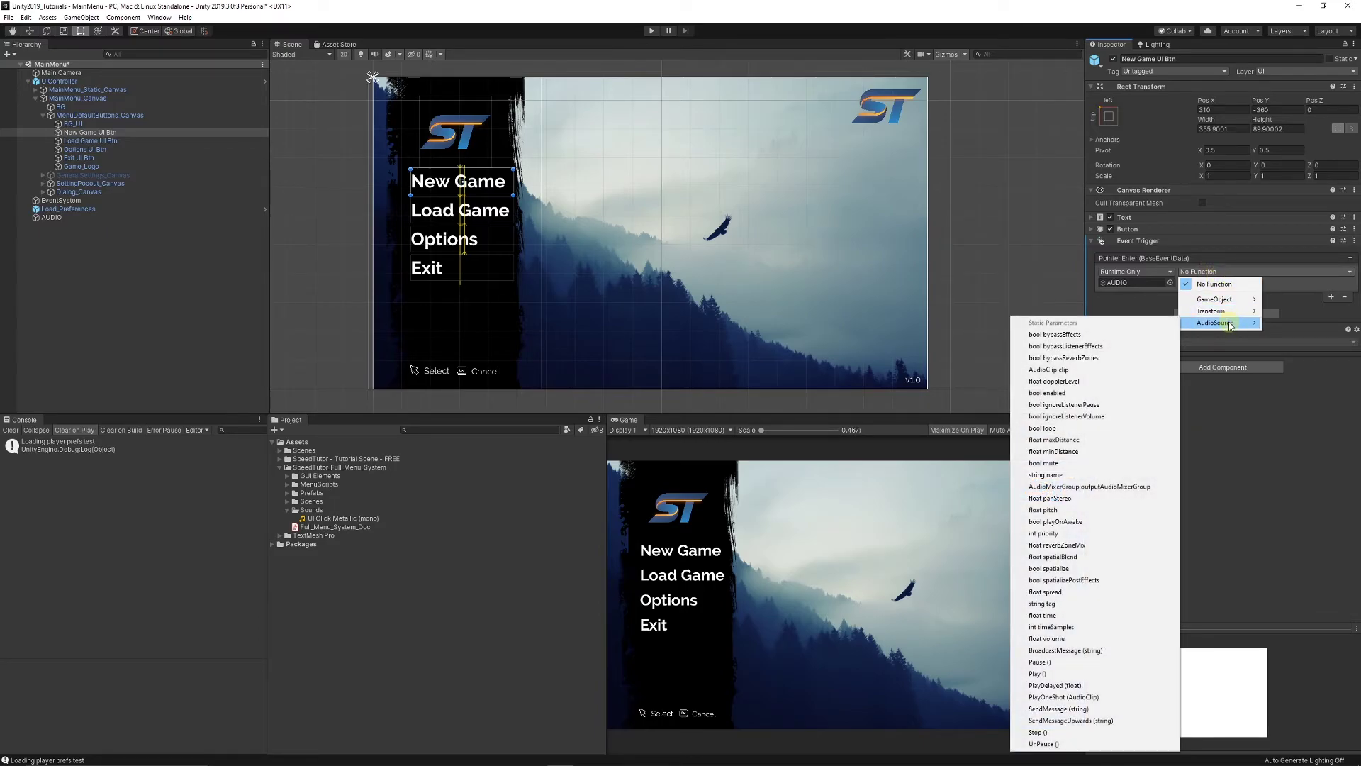
left_click(1045, 675)
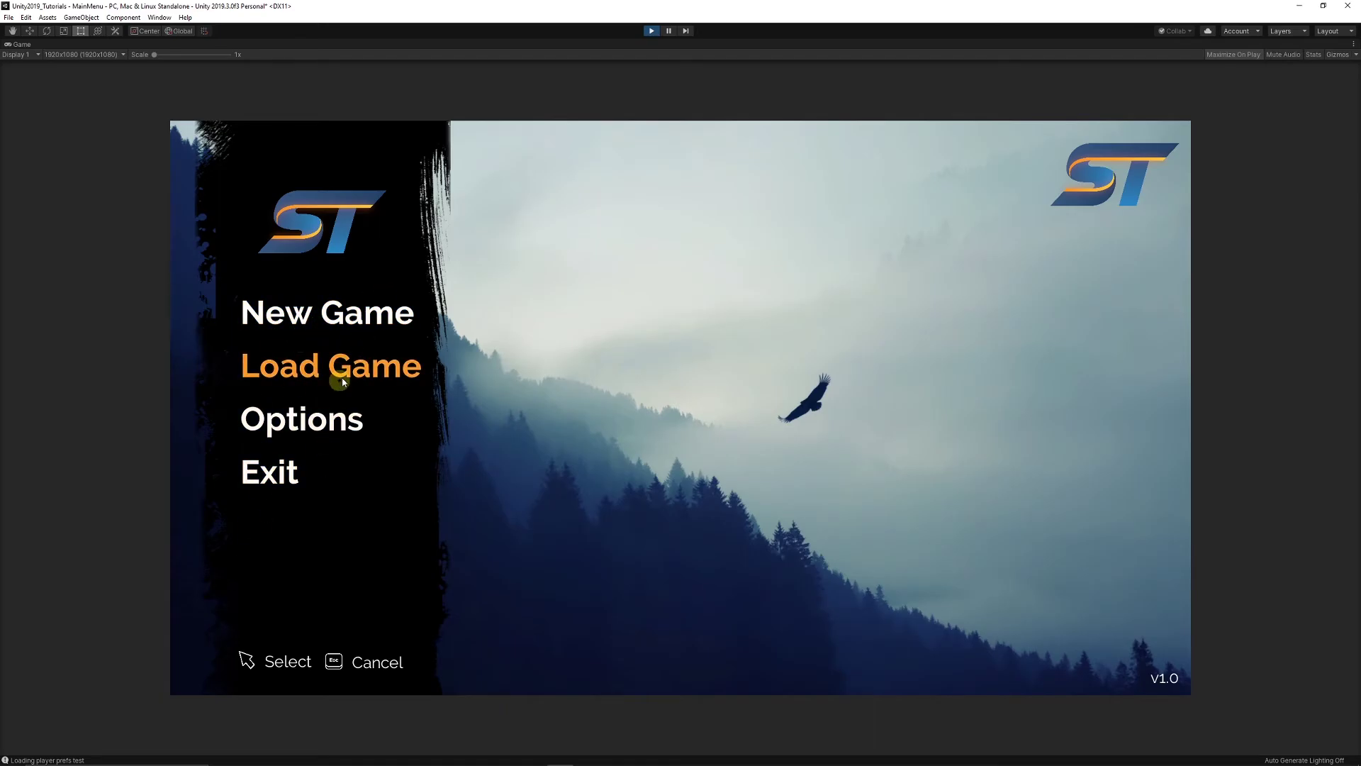
left_click(651, 30)
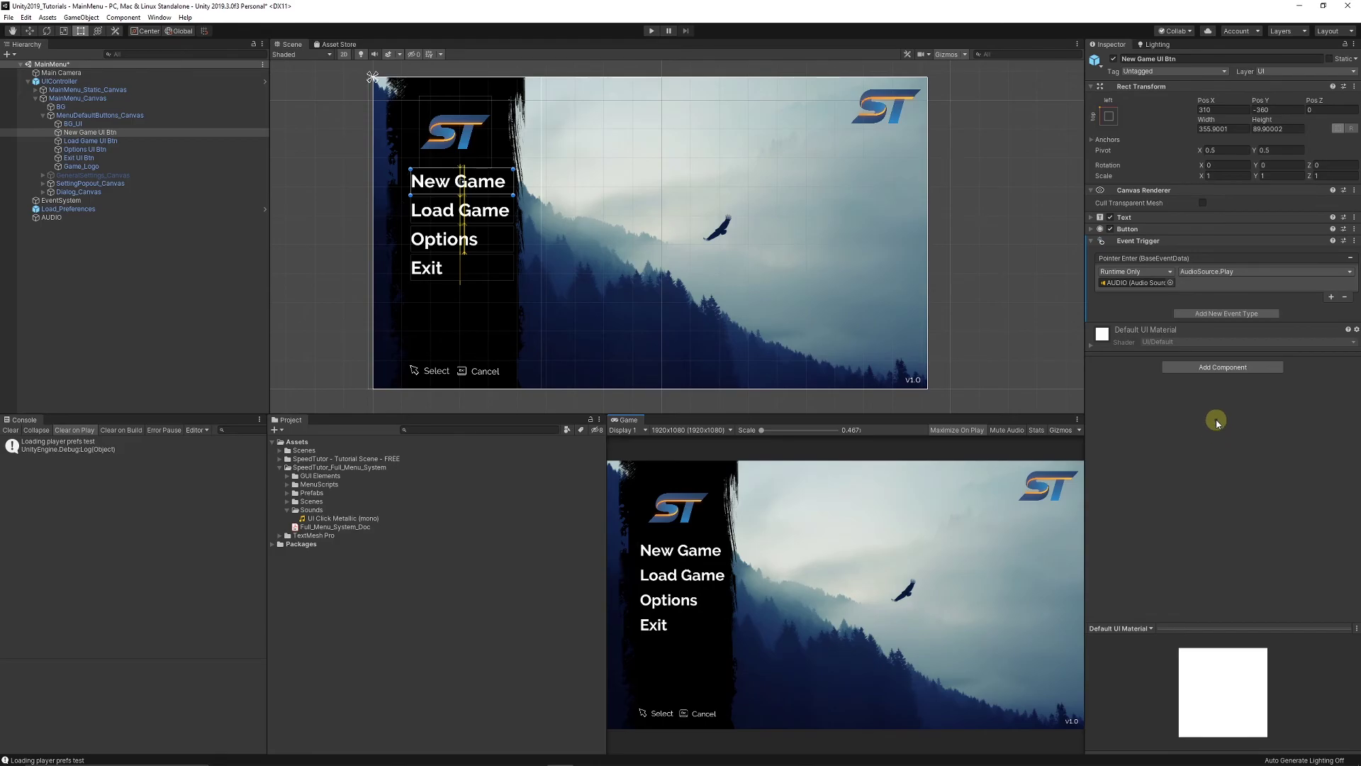
Try a PointerExit event that calls AudioSource.Play on AUDIO, remove it again, and clear the selection
left_click(1238, 311)
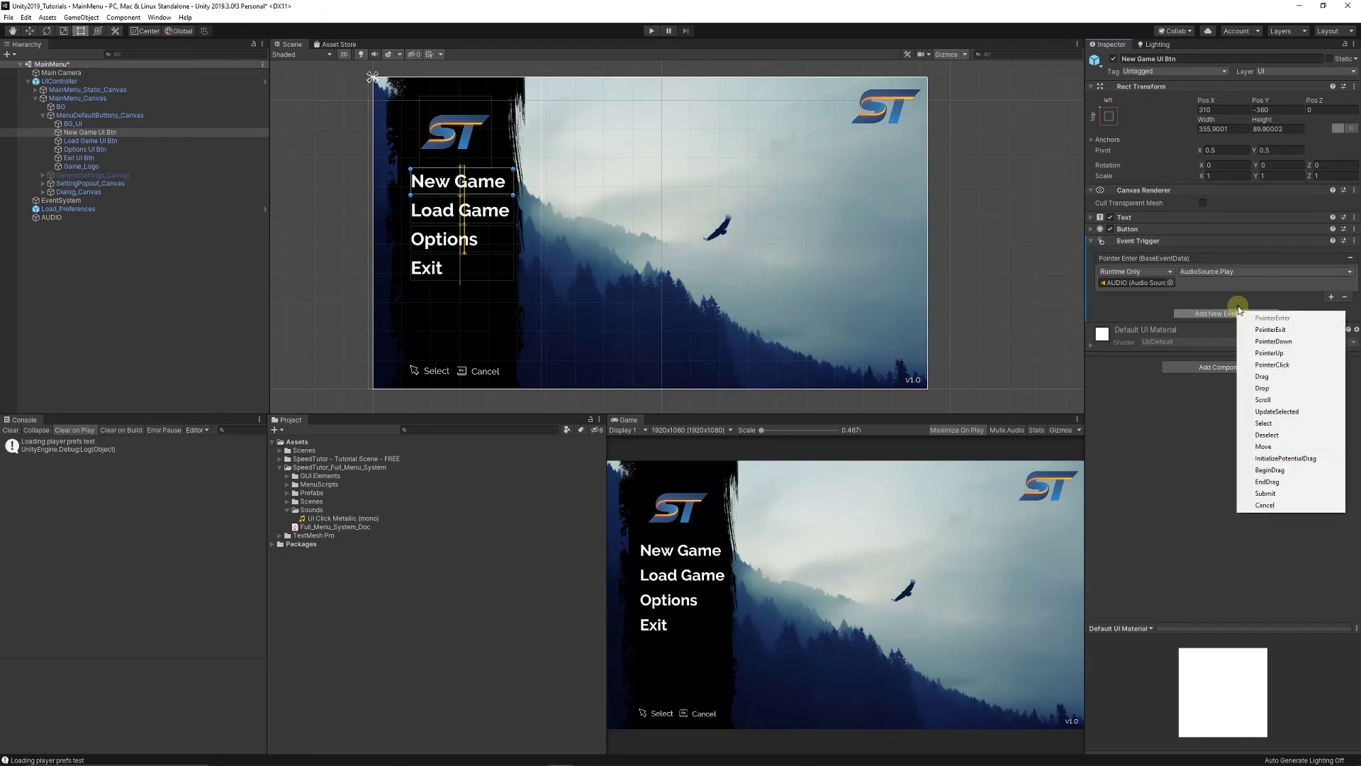
left_click(1270, 329)
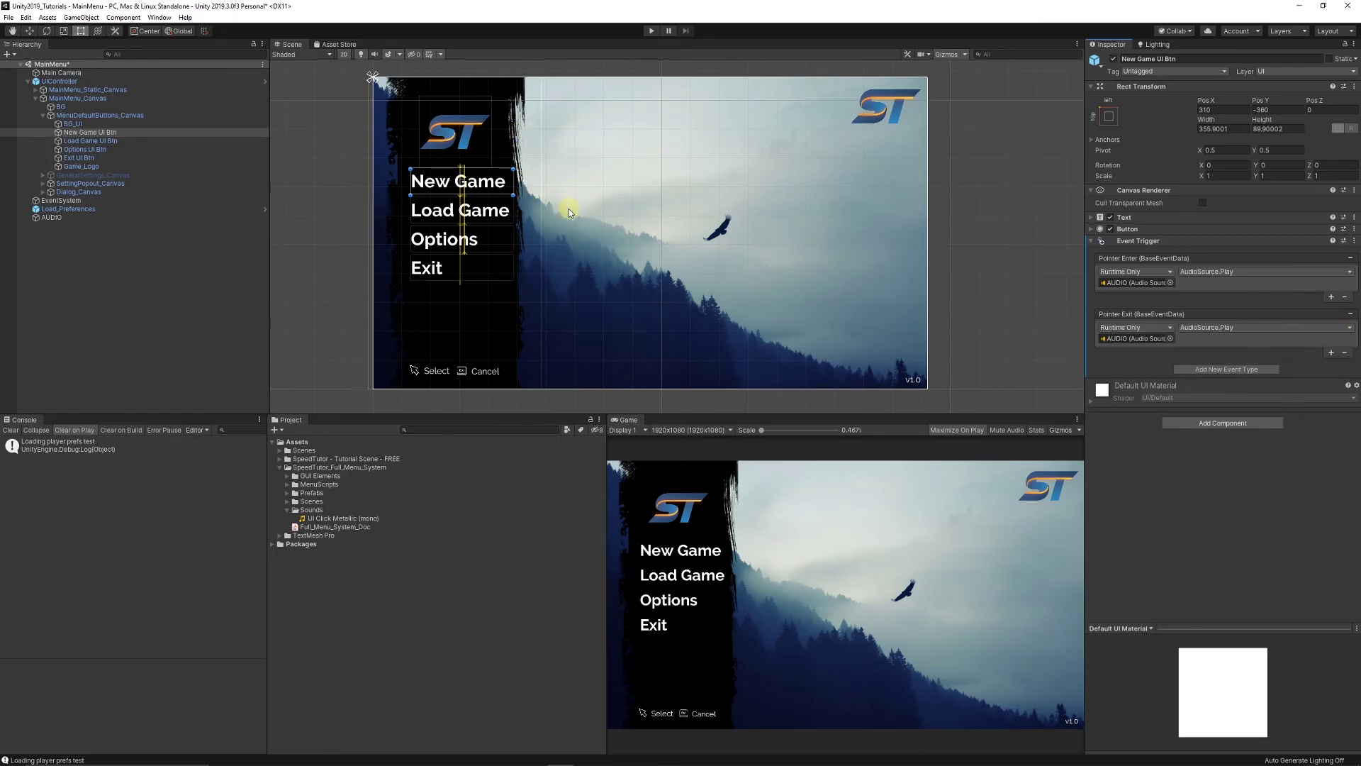
key("ctrl+z")
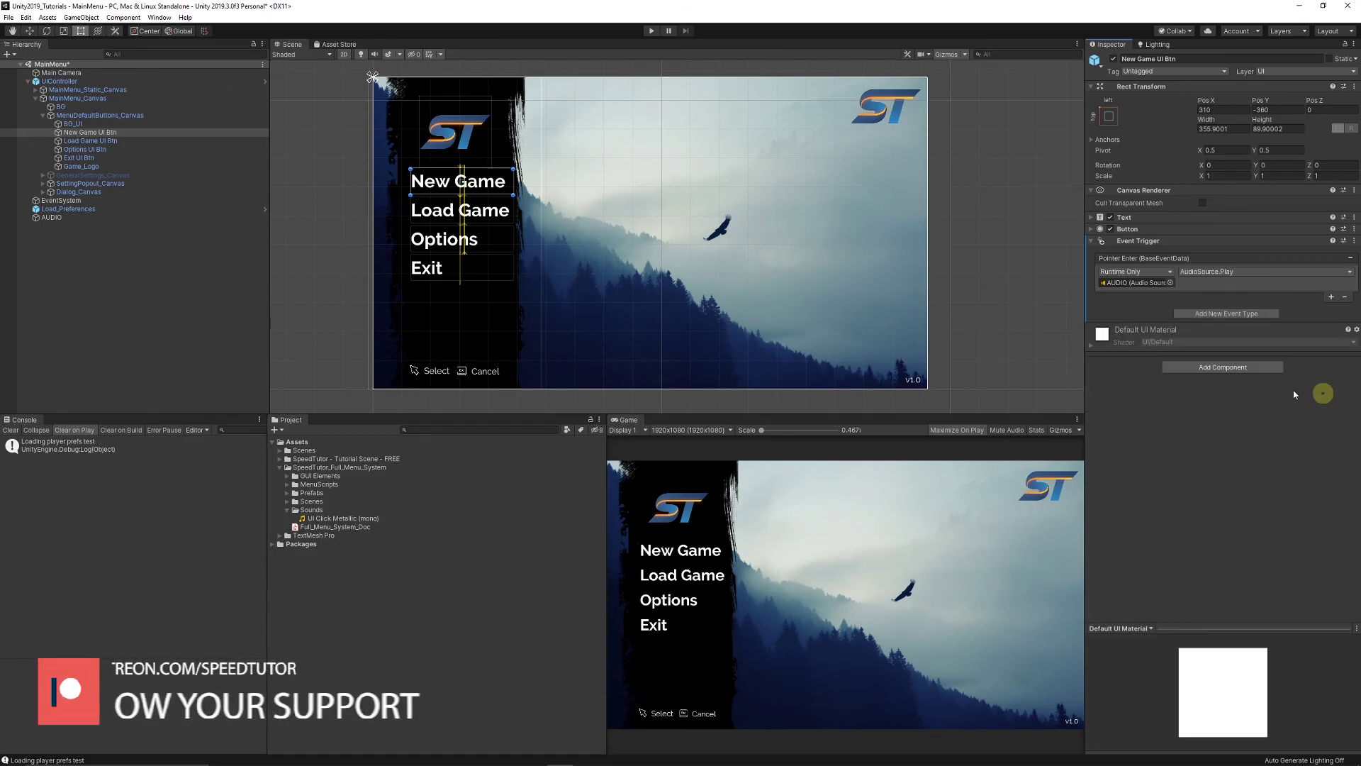
left_click(382, 616)
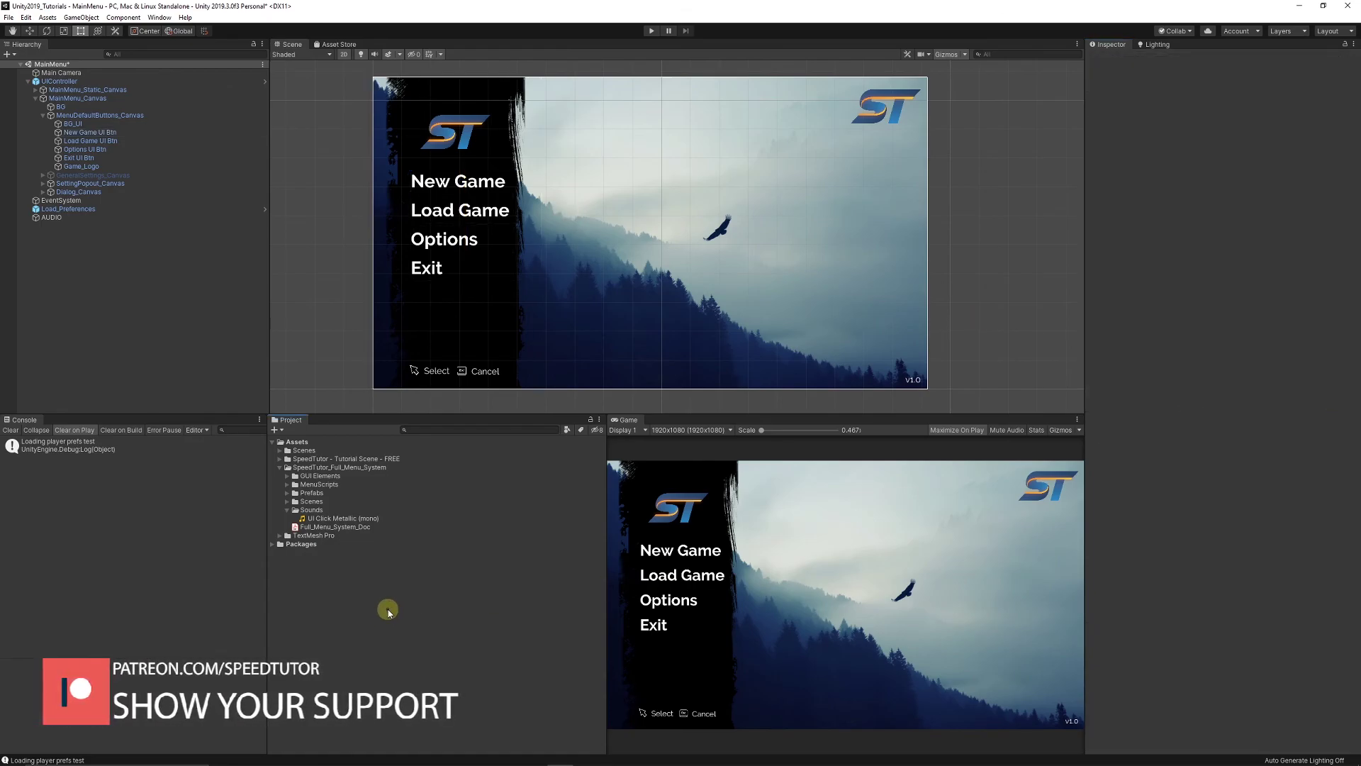